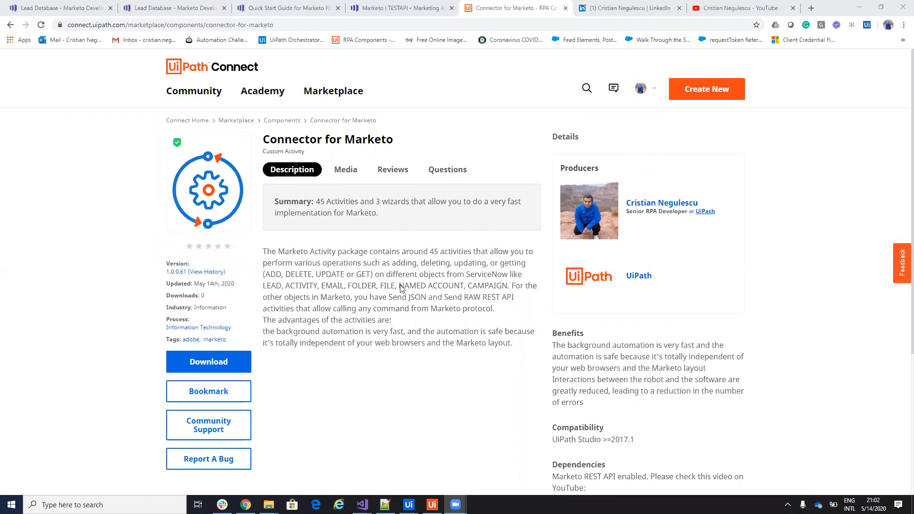
# Switch to UiPath Studio, view the UiPathTeam.Marketo.Activities package details in the project dependencies, and show the Marketo Application Scope's properties
pyautogui.moveTo(408, 505)
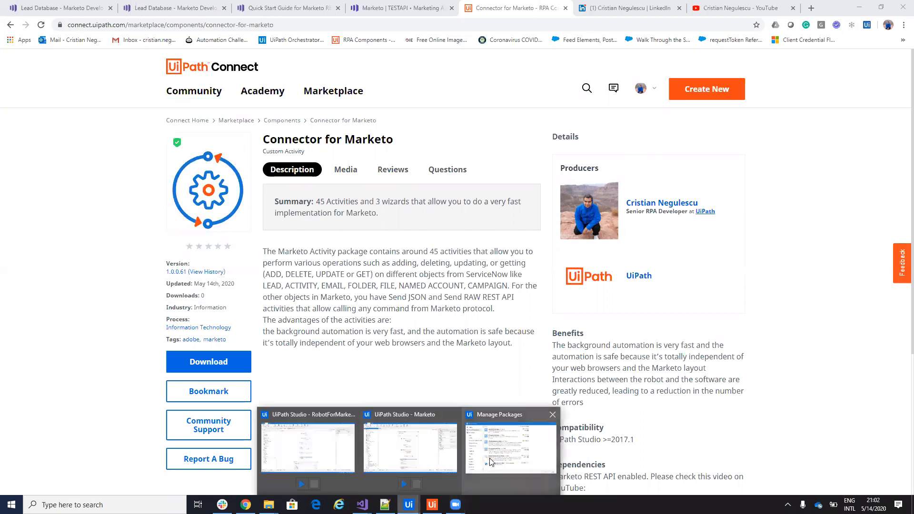
pyautogui.click(490, 463)
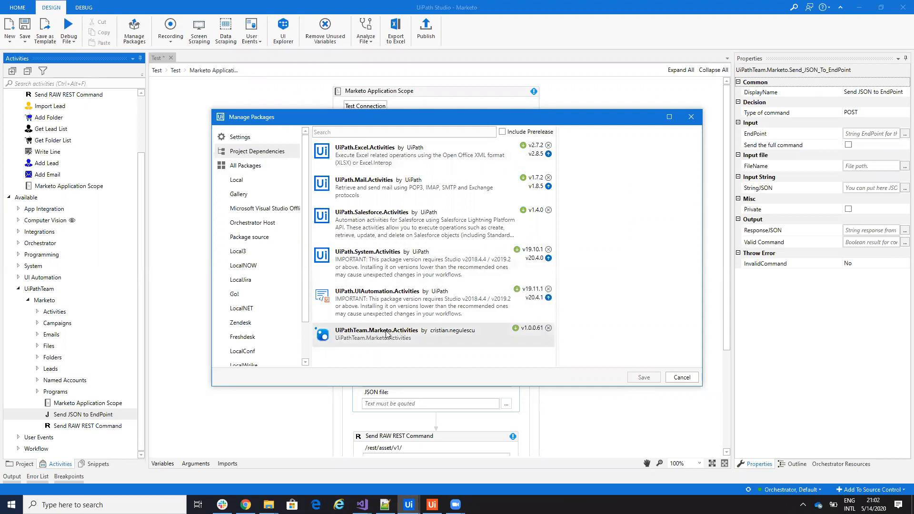
pyautogui.click(402, 334)
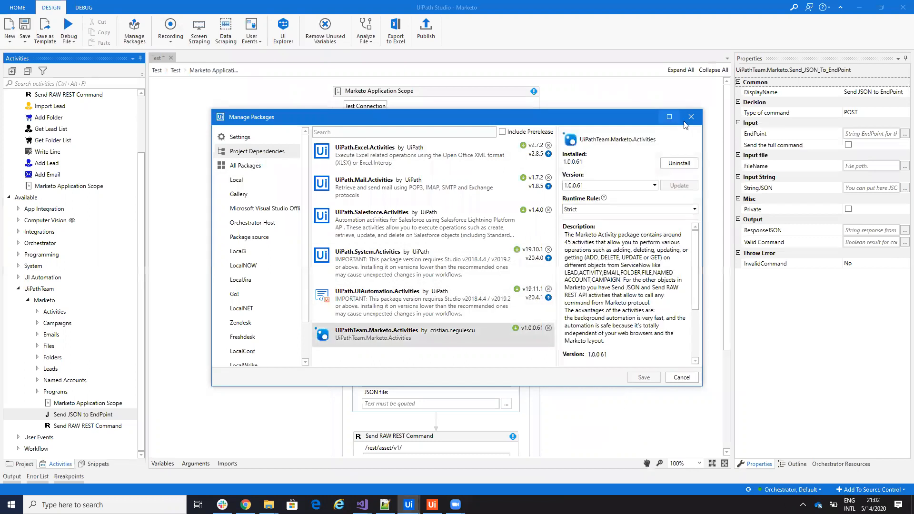
pyautogui.click(691, 118)
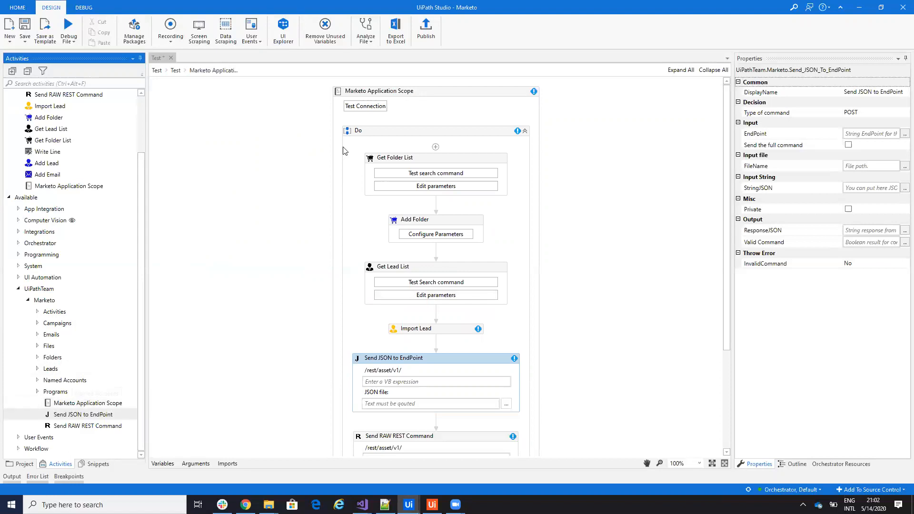
pyautogui.click(342, 115)
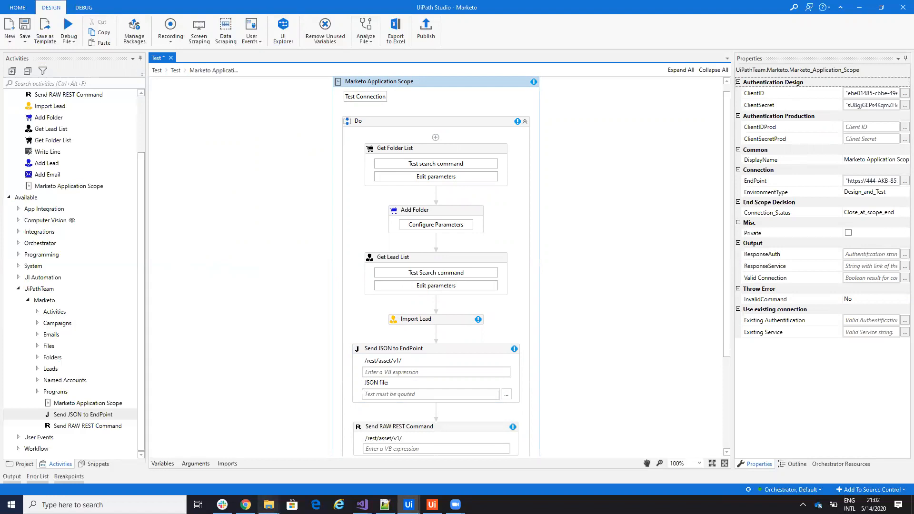
# Switch to Chrome and review the Marketo REST API quick start guide on the API role, API-only user, custom service, Client Id and Client Secret
pyautogui.click(243, 474)
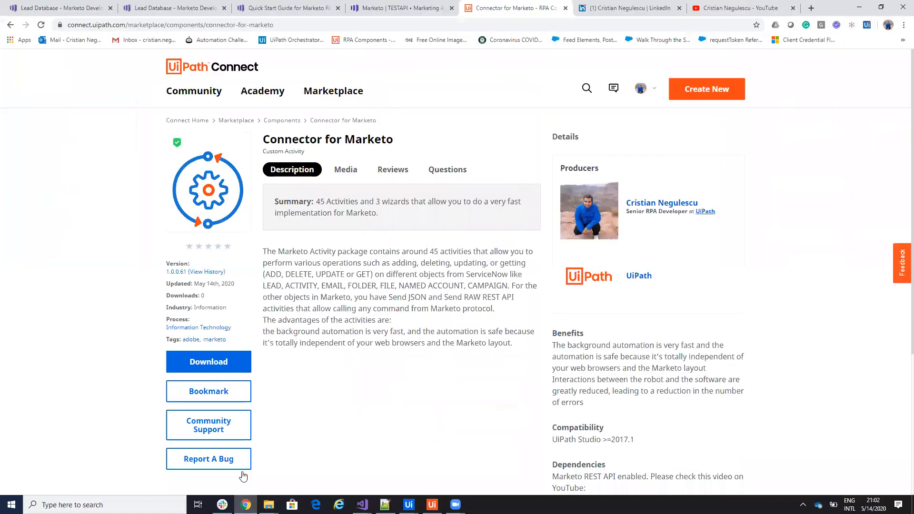
pyautogui.click(274, 8)
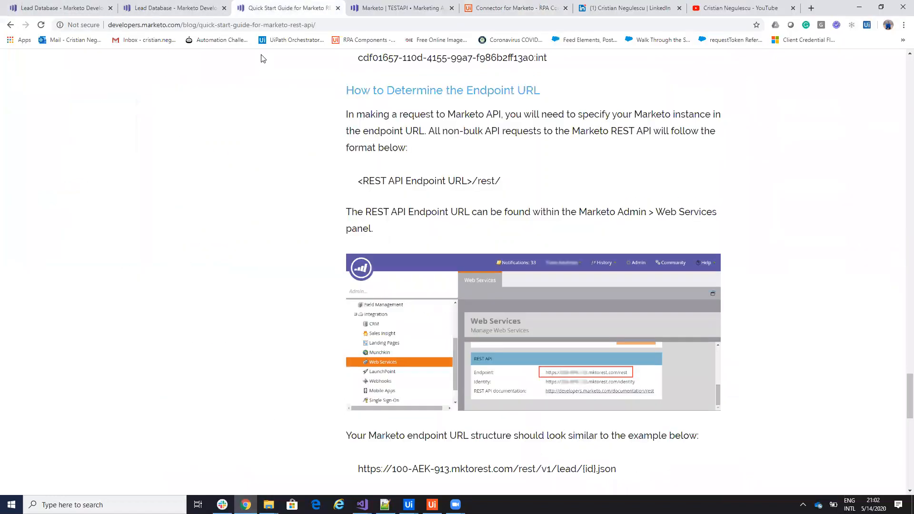
pyautogui.scroll(10, 221, 131)
pyautogui.scroll(10, 231, 116)
pyautogui.rightClick(230, 117)
pyautogui.click(204, 131)
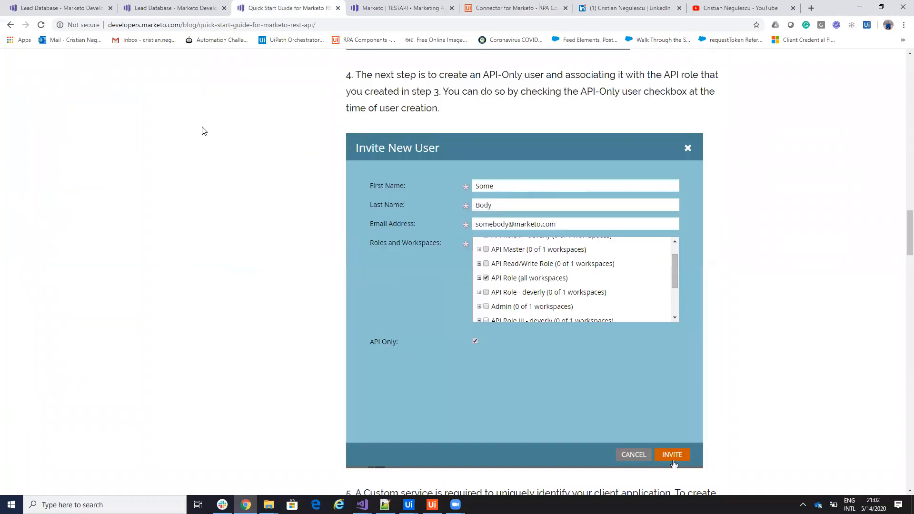
pyautogui.scroll(10, 208, 135)
pyautogui.scroll(13, 255, 177)
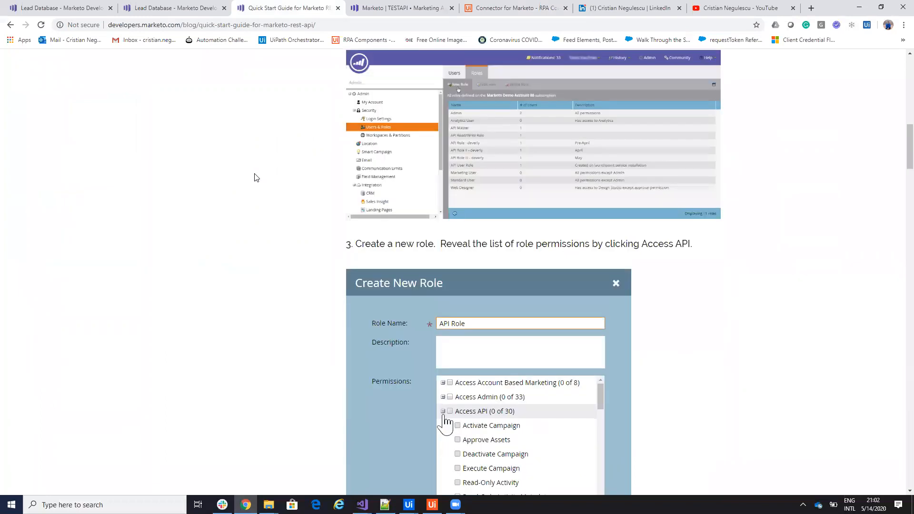
pyautogui.scroll(-10, 254, 176)
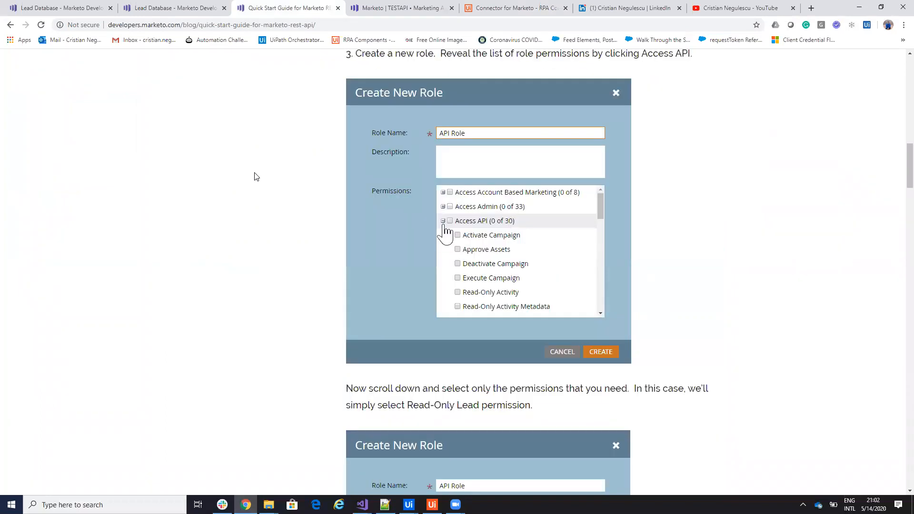
pyautogui.scroll(-9, 255, 176)
pyautogui.scroll(-7, 253, 177)
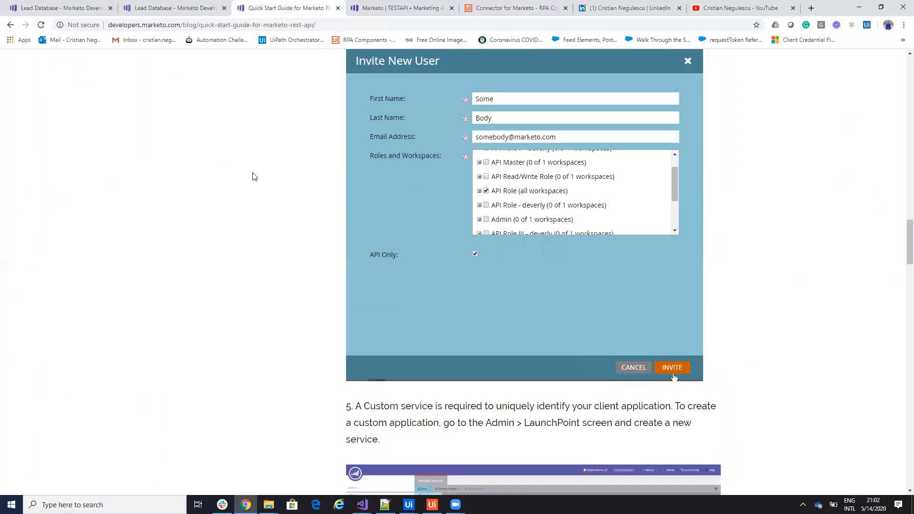
pyautogui.scroll(-16, 253, 176)
pyautogui.scroll(-14, 253, 179)
pyautogui.scroll(3, 253, 179)
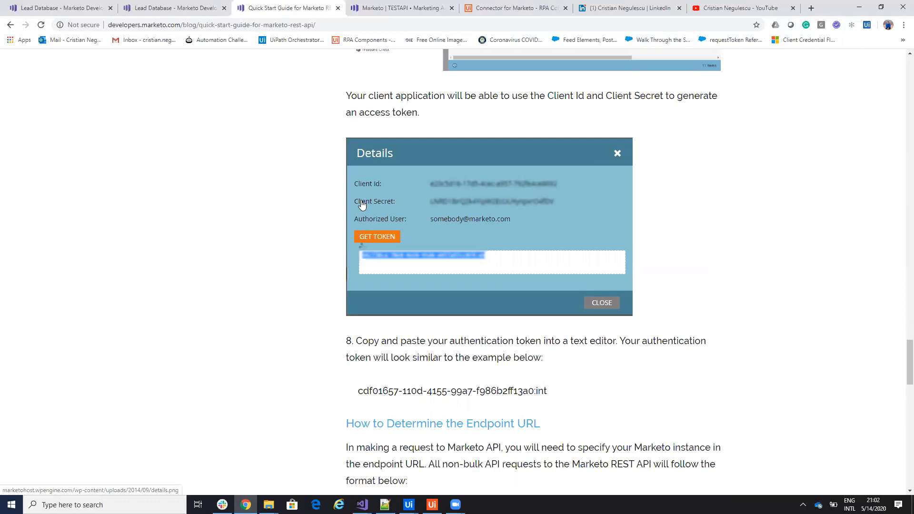
# Switch back to the Marketo project in UiPath Studio and test the Marketo Application Scope's connection
pyautogui.click(408, 505)
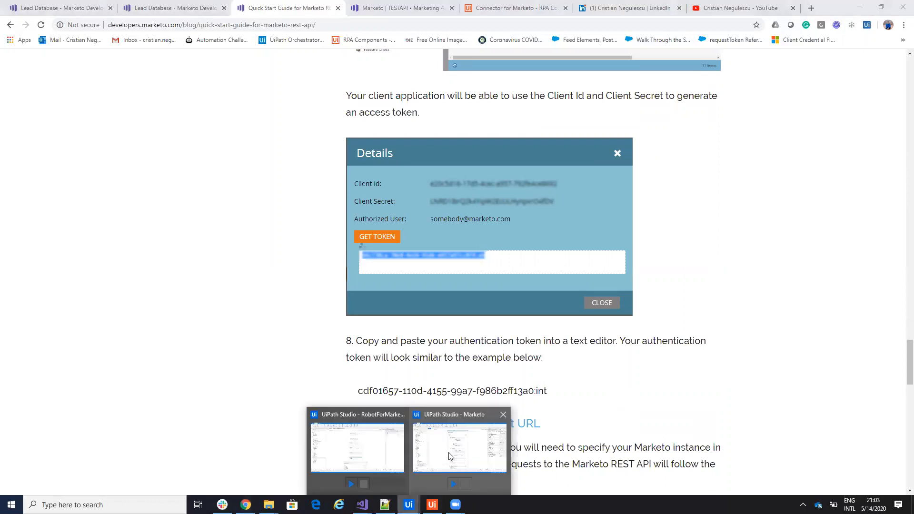
pyautogui.click(449, 455)
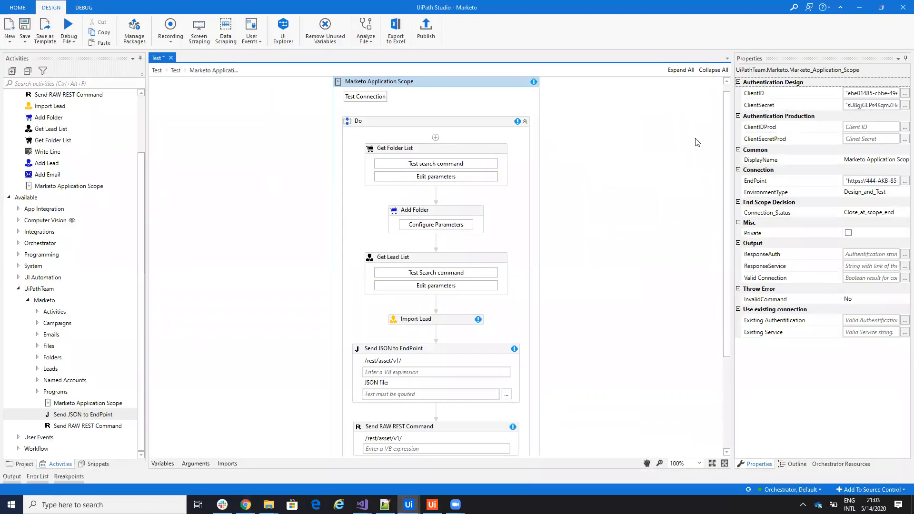
pyautogui.click(365, 96)
pyautogui.click(471, 303)
# Switch to Chrome, review the objects covered by the Marketo Lead Database documentation, and return to UiPath Studio
pyautogui.click(245, 504)
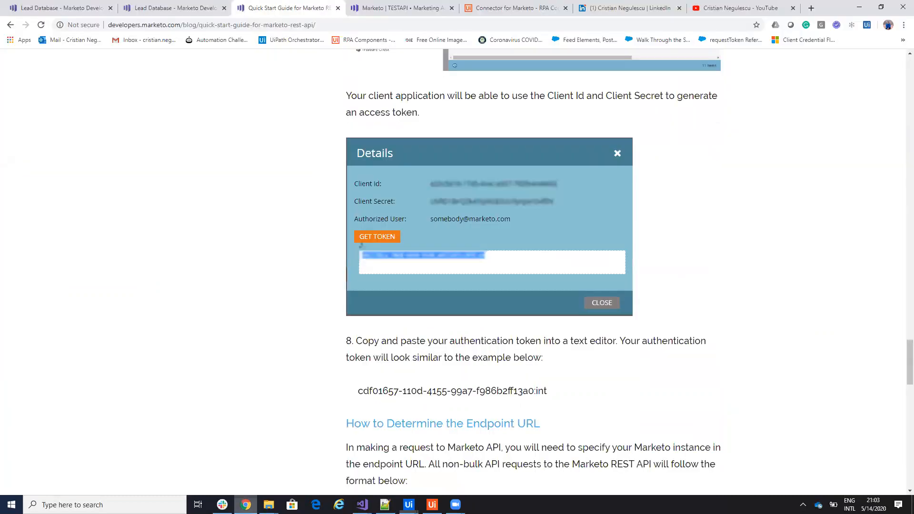
pyautogui.click(79, 5)
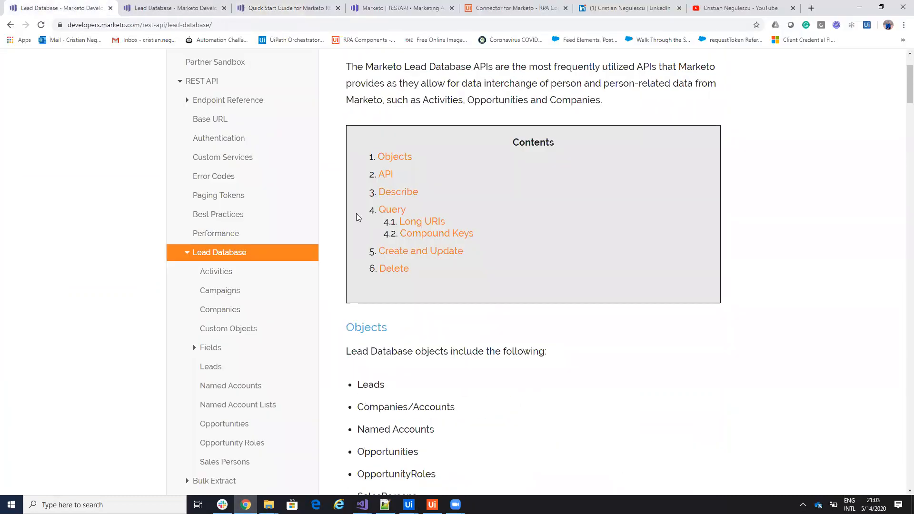
pyautogui.scroll(-1, 336, 313)
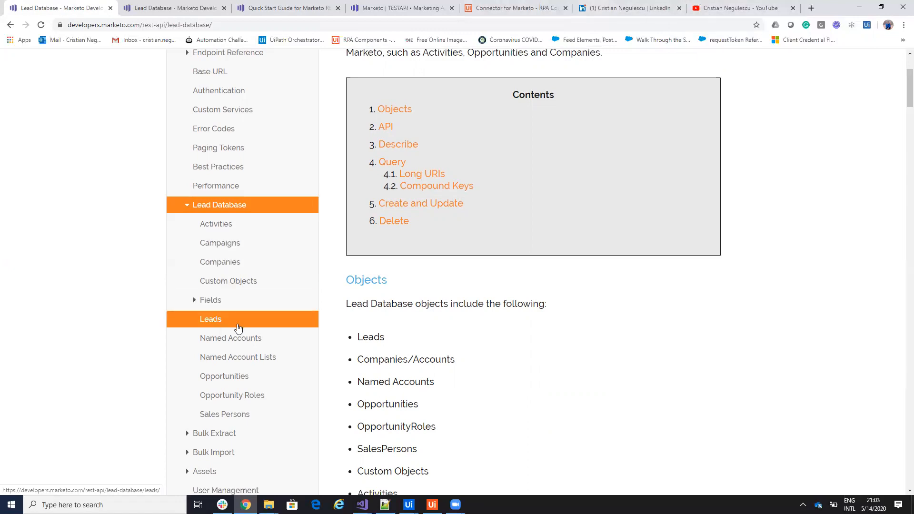
pyautogui.click(859, 9)
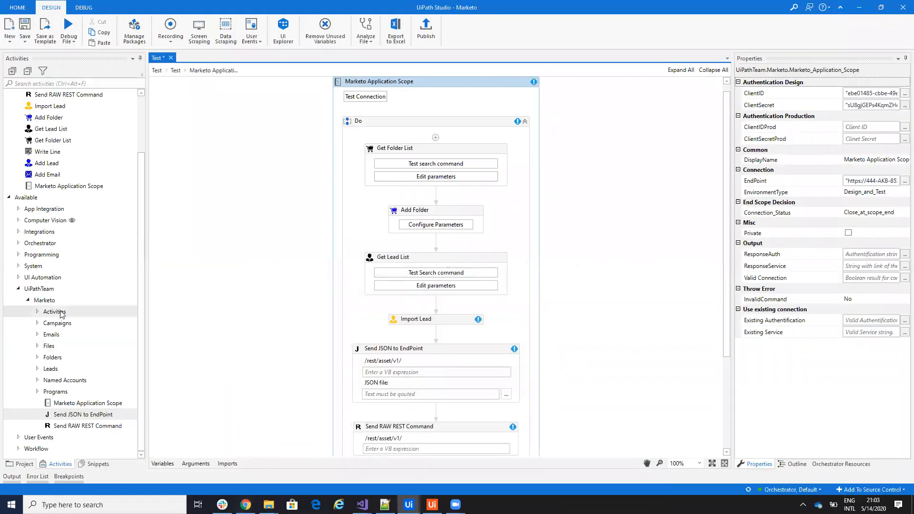
# Examine the Marketo package's activities under Activities, Campaigns, Files, Folders, Leads, Named Accounts and Programs
pyautogui.click(38, 311)
pyautogui.scroll(-2, 56, 342)
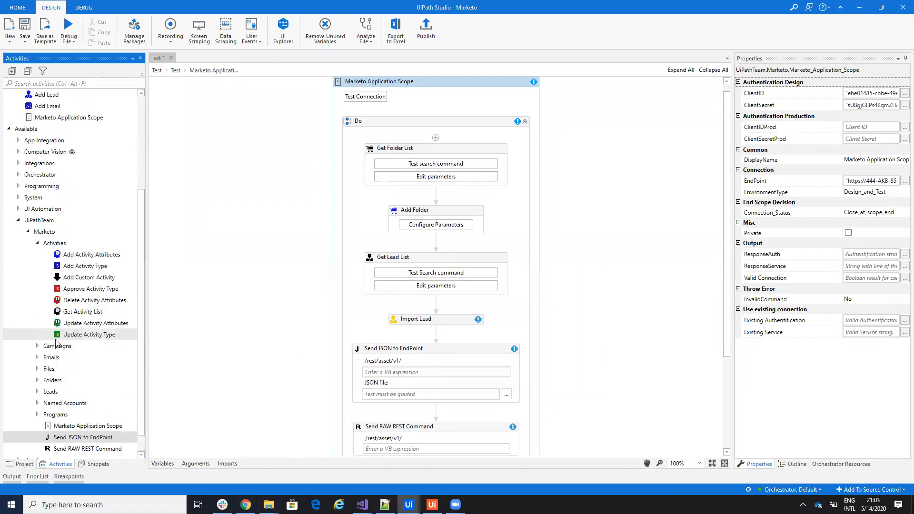
pyautogui.click(38, 345)
pyautogui.scroll(-2, 38, 345)
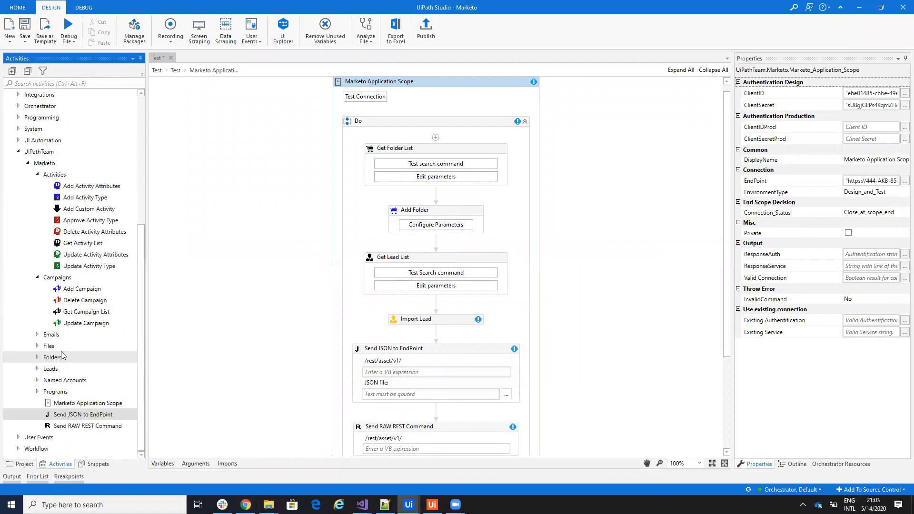
pyautogui.click(37, 346)
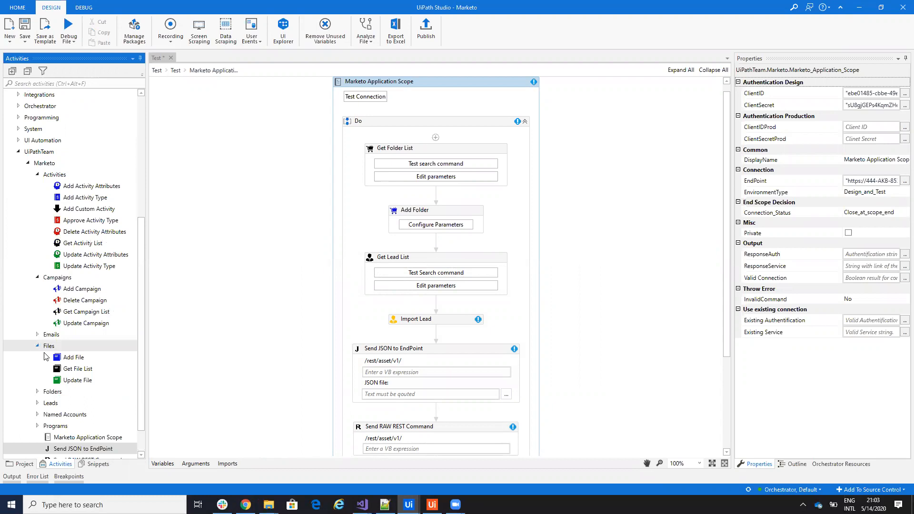
pyautogui.scroll(-1, 53, 359)
pyautogui.click(38, 358)
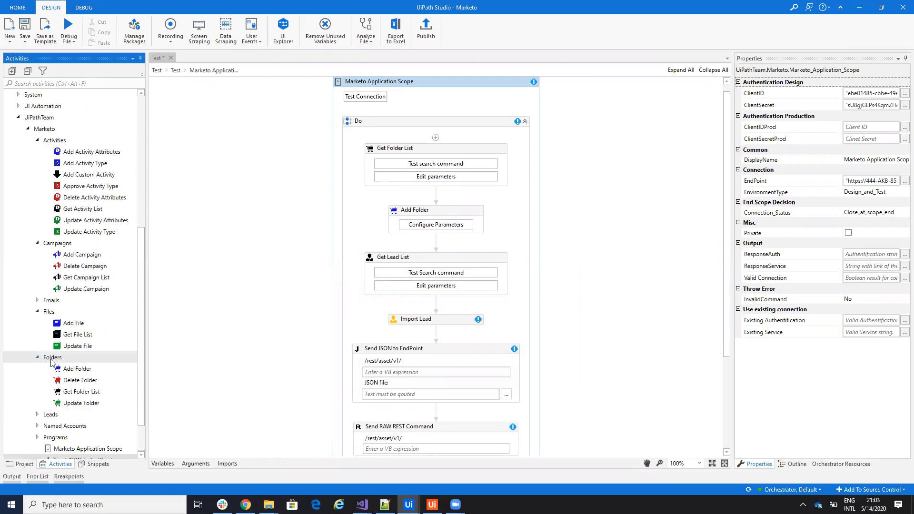
pyautogui.scroll(-2, 40, 366)
pyautogui.click(38, 369)
pyautogui.scroll(-2, 54, 370)
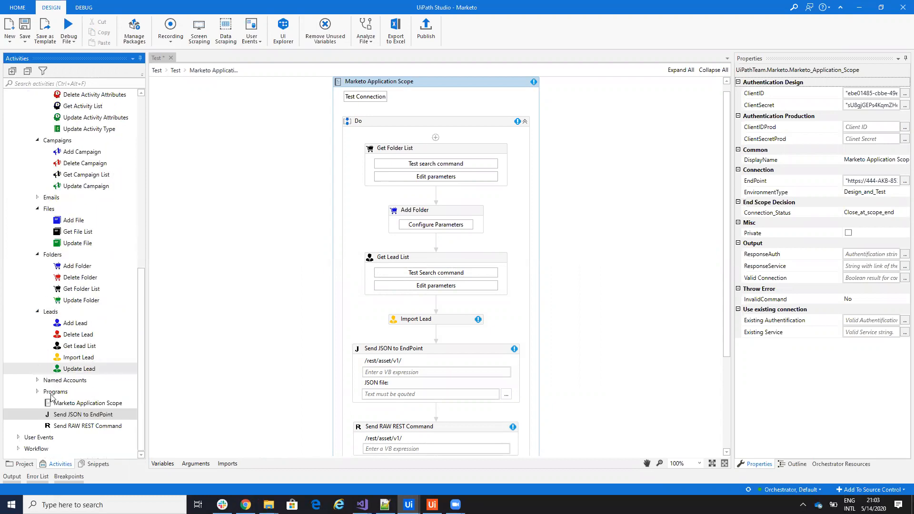
pyautogui.click(37, 380)
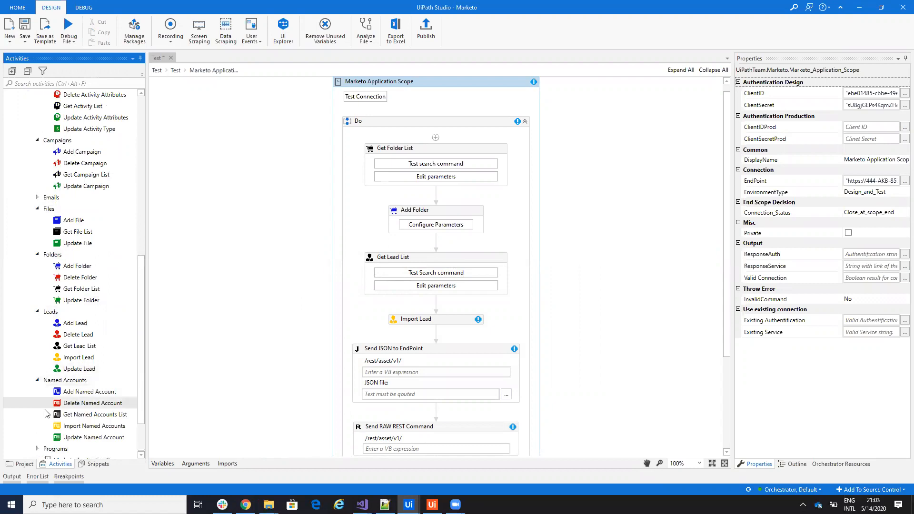
pyautogui.click(38, 449)
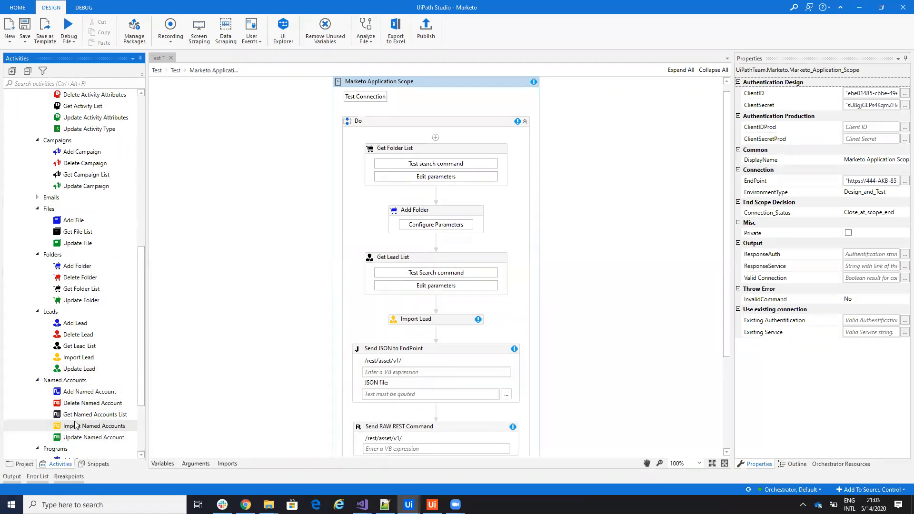
pyautogui.scroll(2, 75, 424)
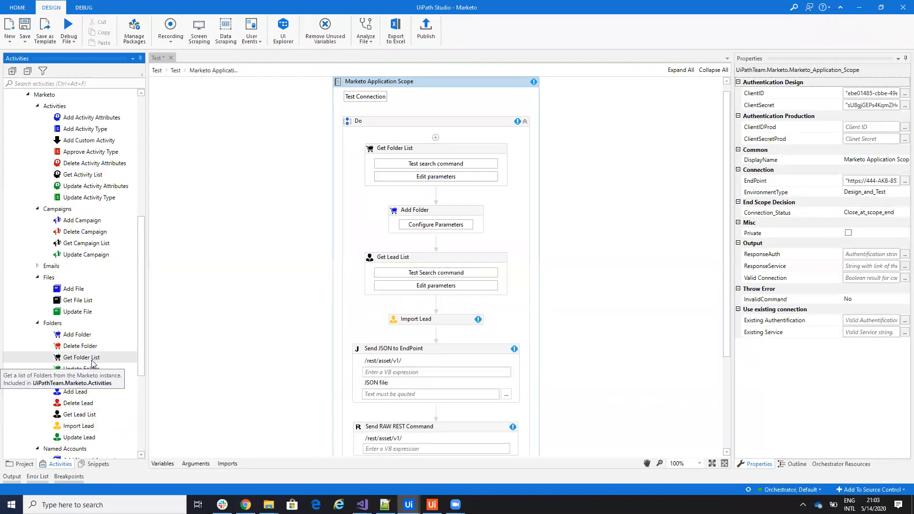
# Inspect the existing Get Folder List activity's search filters in its data wizard and close it without saving
pyautogui.click(452, 151)
pyautogui.rightClick(452, 152)
pyautogui.press('Escape')
pyautogui.click(442, 163)
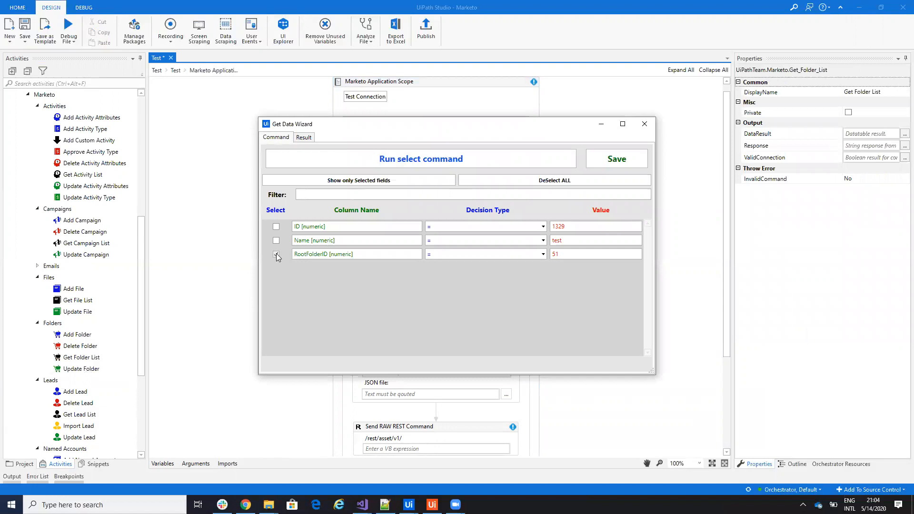
pyautogui.click(647, 124)
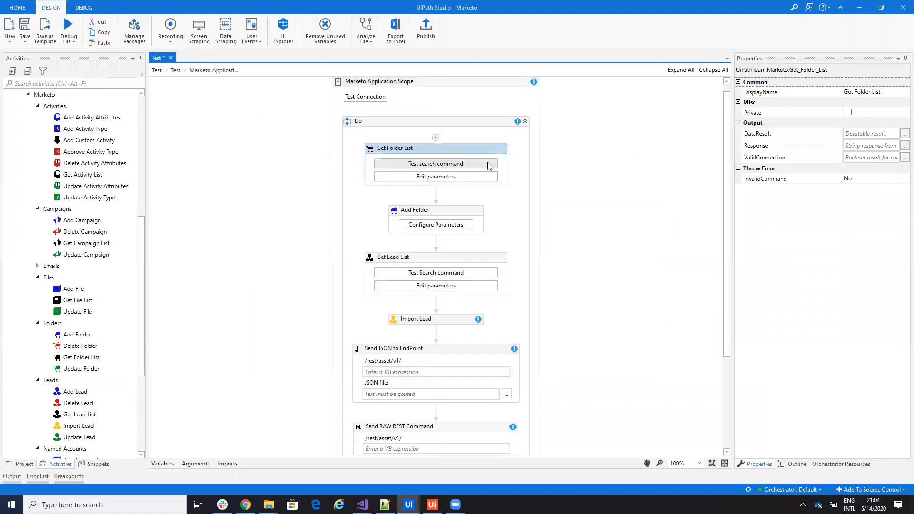
# Replace the Get Folder List activity with a new one at the start of the Do sequence
pyautogui.rightClick(459, 152)
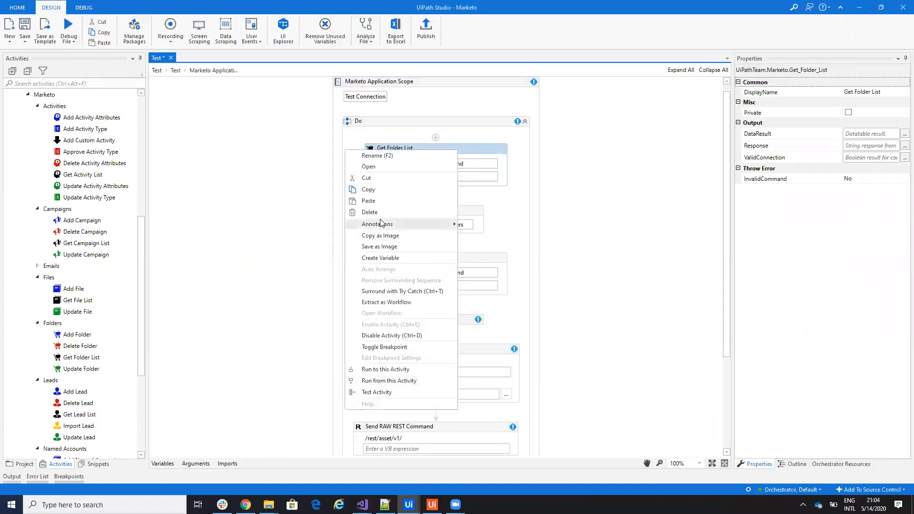
pyautogui.press('Delete')
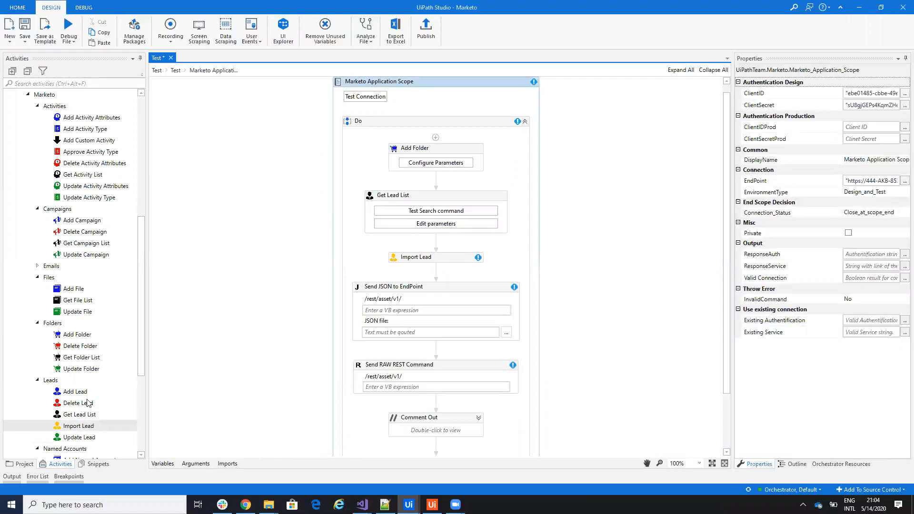
pyautogui.moveTo(96, 360); pyautogui.dragTo(435, 139)
# Test the new Get Folder List search with the ID filter set to 1329 and view the returned folder data
pyautogui.click(434, 163)
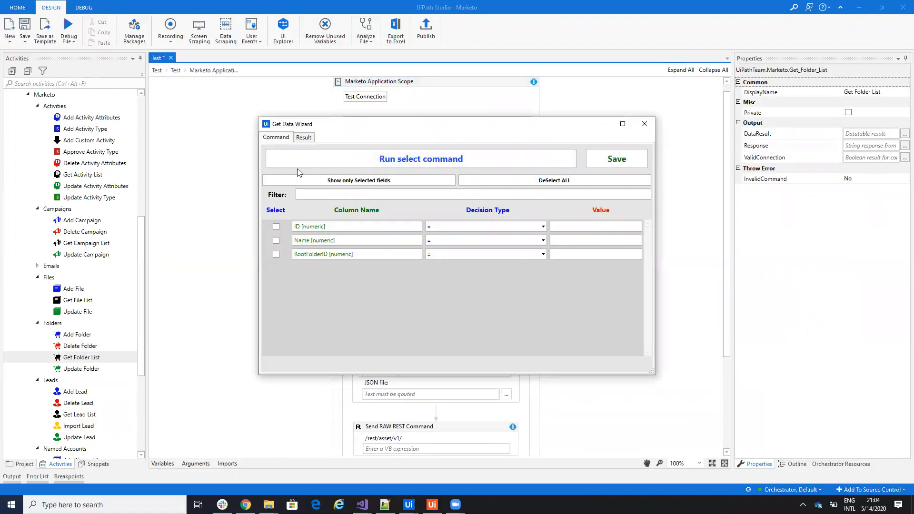
pyautogui.click(276, 227)
pyautogui.click(561, 226)
pyautogui.click(444, 159)
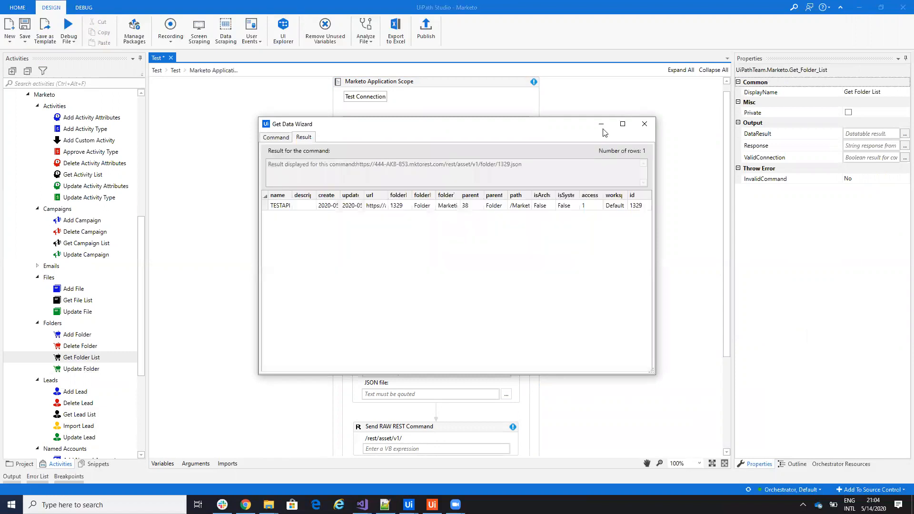
pyautogui.click(622, 124)
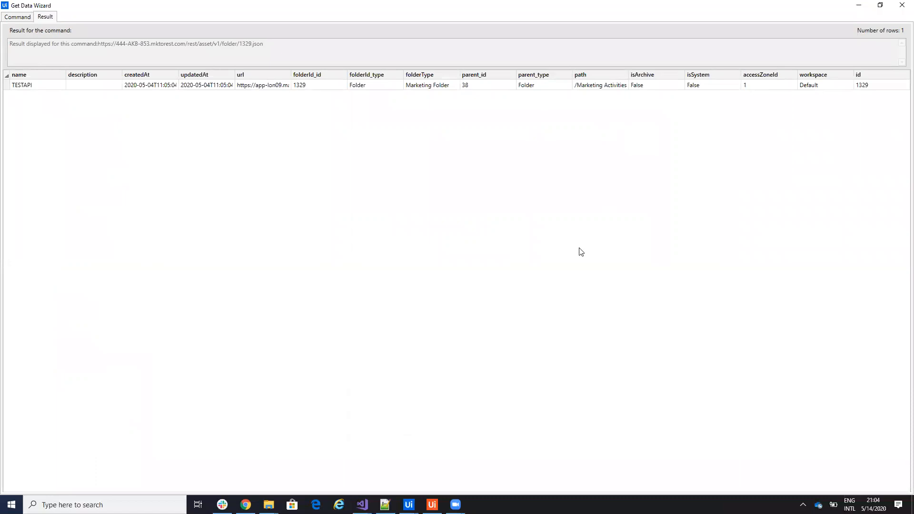
pyautogui.click(880, 6)
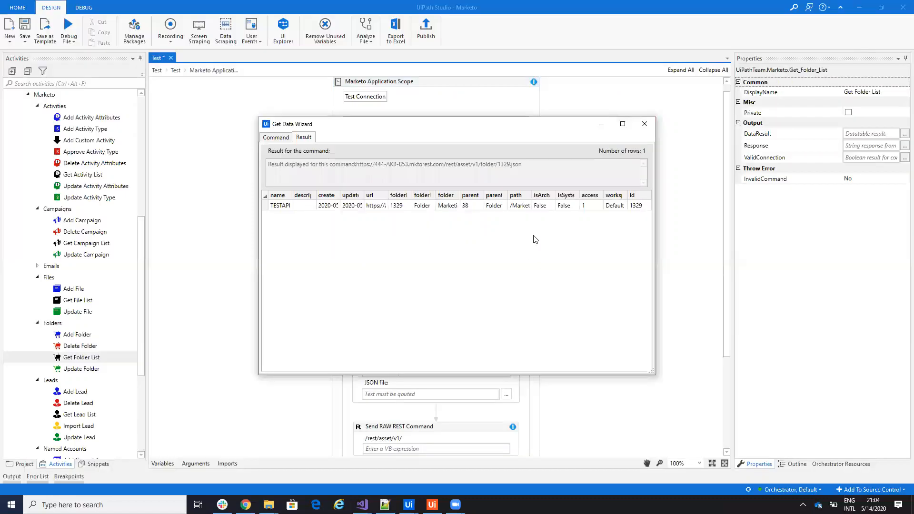
# Test the Get Folder List search with only the Name filter selected and set to test, and inspect the returned folder columns
pyautogui.click(276, 138)
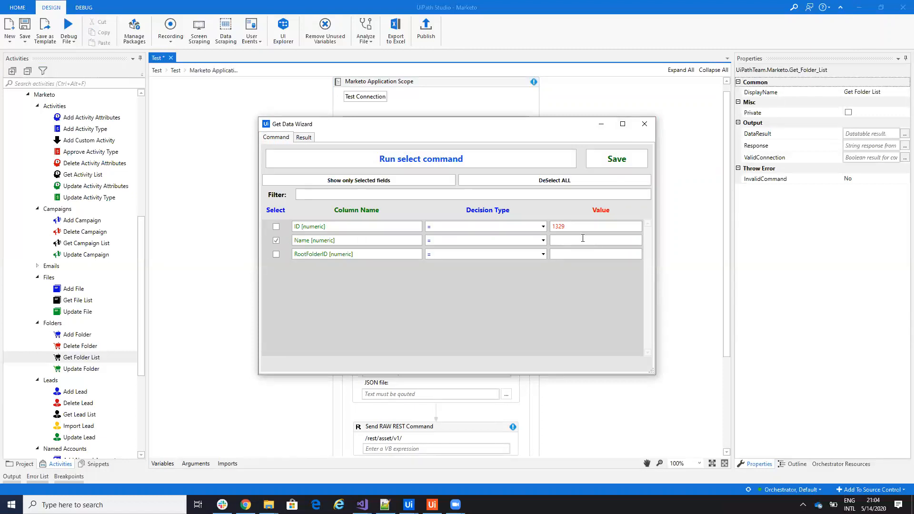
pyautogui.click(425, 159)
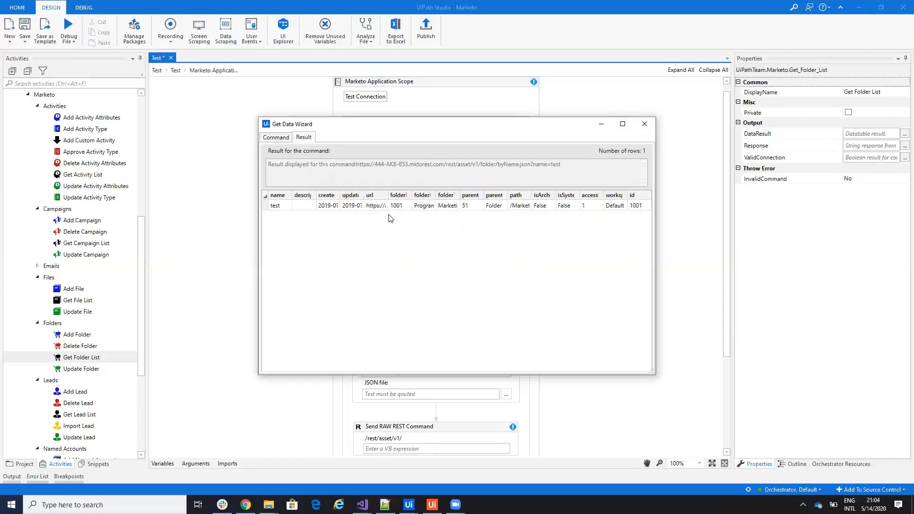
pyautogui.click(622, 124)
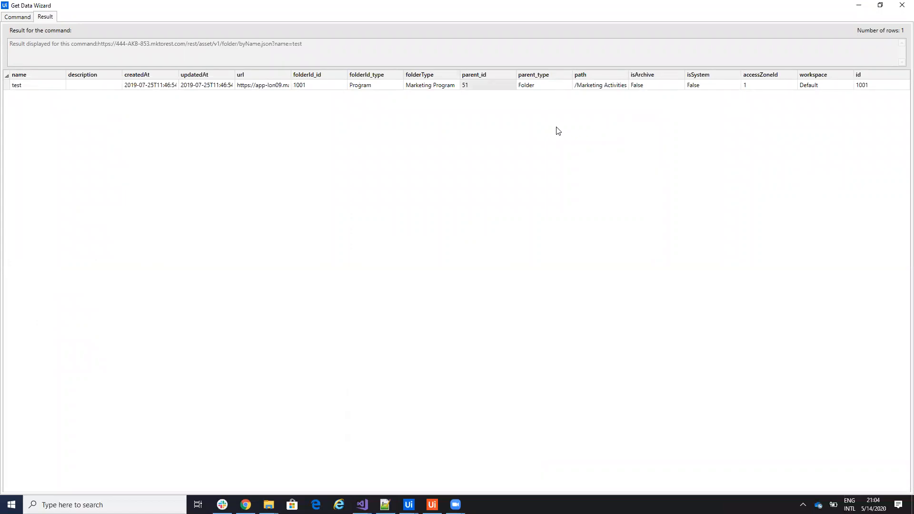
pyautogui.click(881, 5)
# Set the search to filter only by RootFolderID 51, run the select command and view the returned folders
pyautogui.click(276, 138)
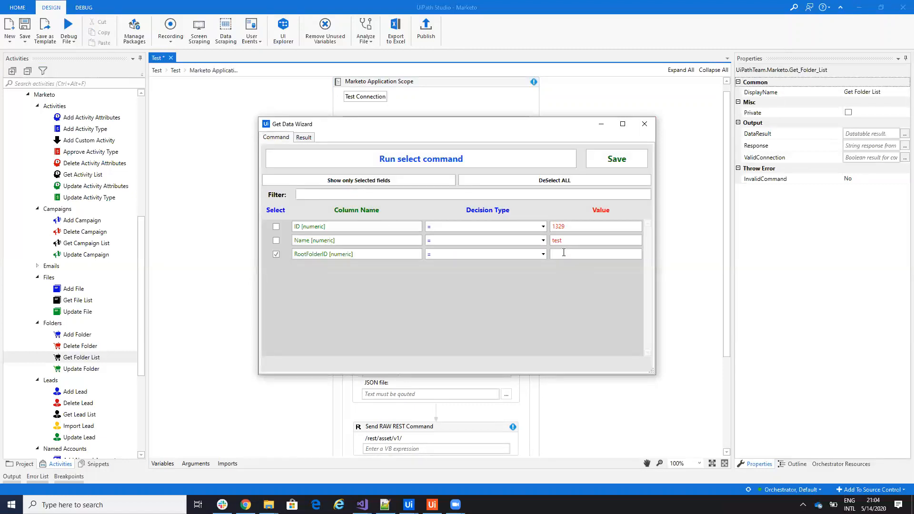
pyautogui.click(400, 162)
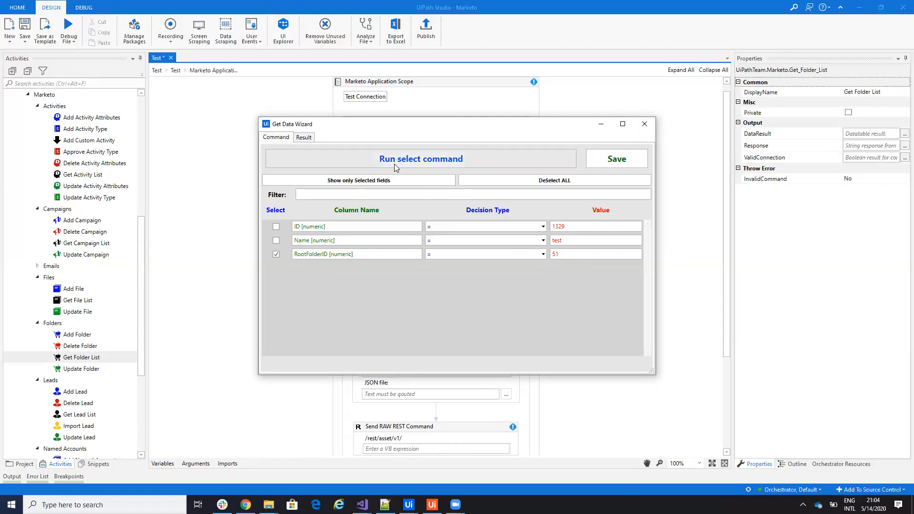
pyautogui.click(622, 124)
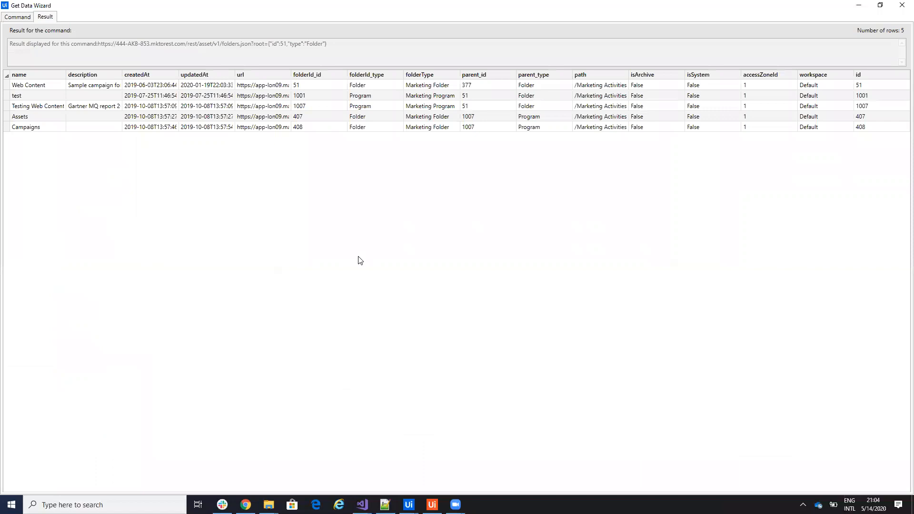
pyautogui.click(881, 6)
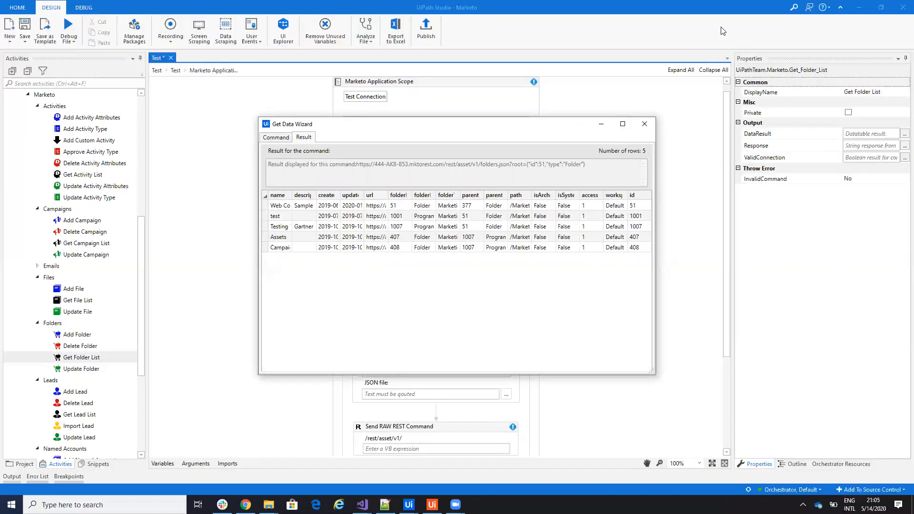
# Save the folder search command and check the Get Folder List activity's stored RootFolderID parameter
pyautogui.click(279, 137)
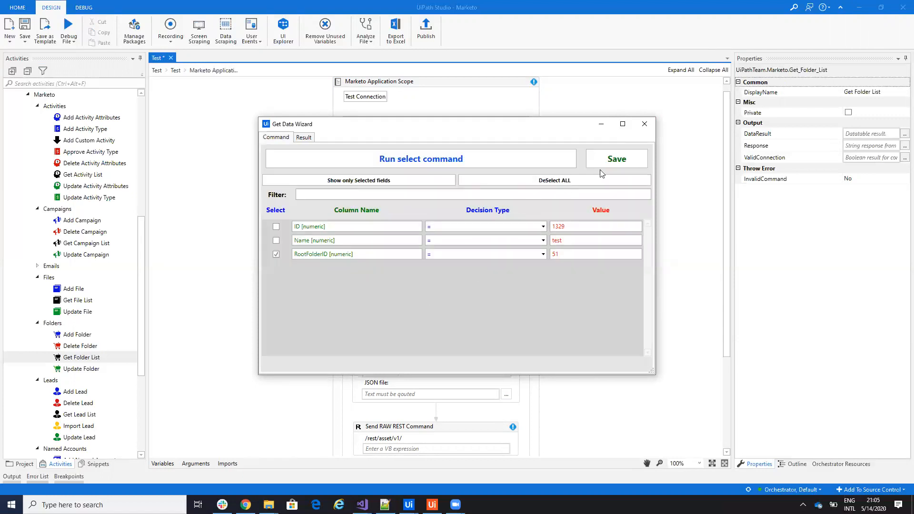
pyautogui.click(612, 161)
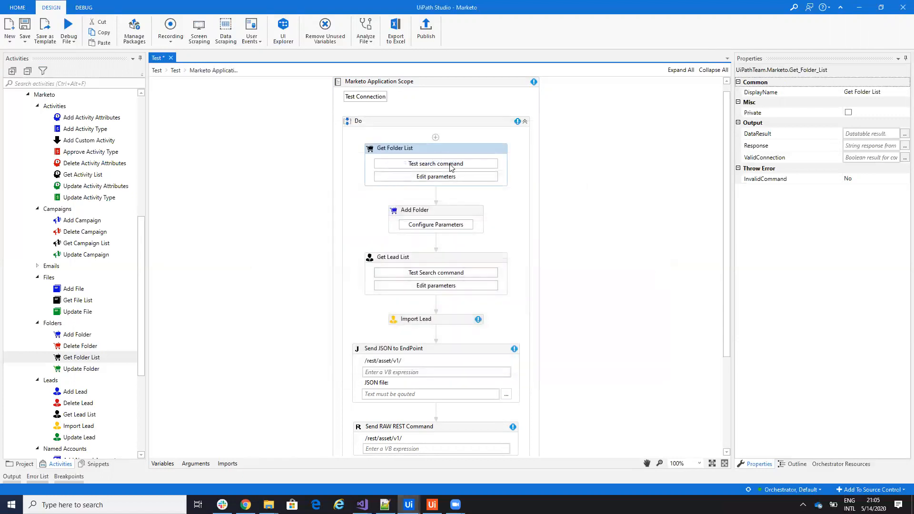
pyautogui.click(419, 177)
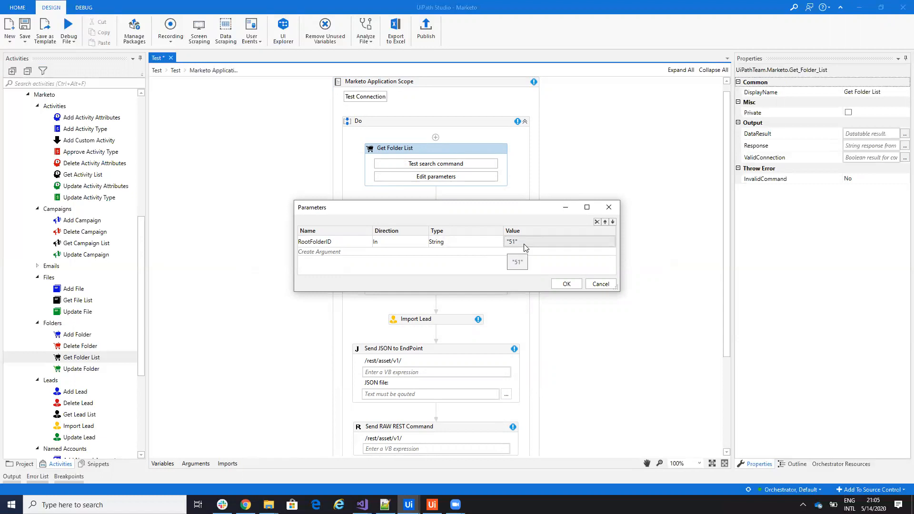
pyautogui.click(566, 283)
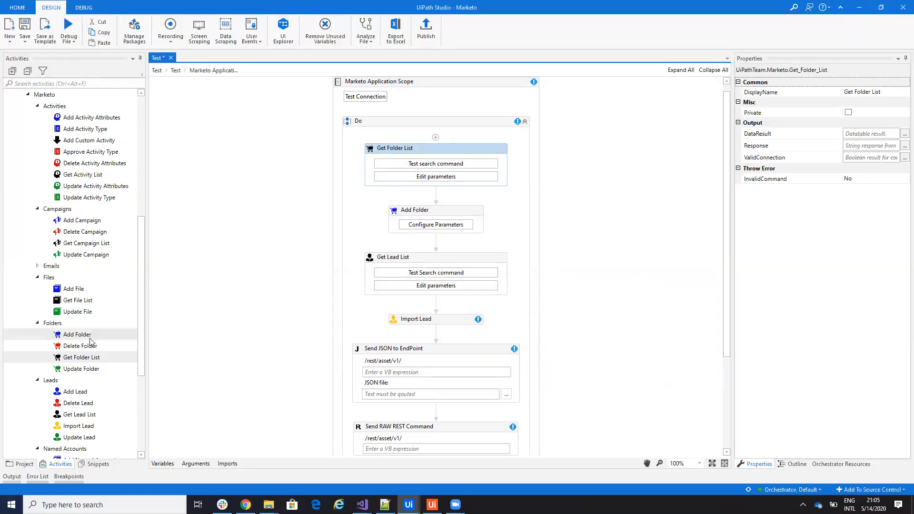
# Insert an Add Folder activity after Get Folder List, view its example data and load its mandatory parameters
pyautogui.scroll(-2, 91, 333)
pyautogui.moveTo(82, 303); pyautogui.dragTo(449, 226)
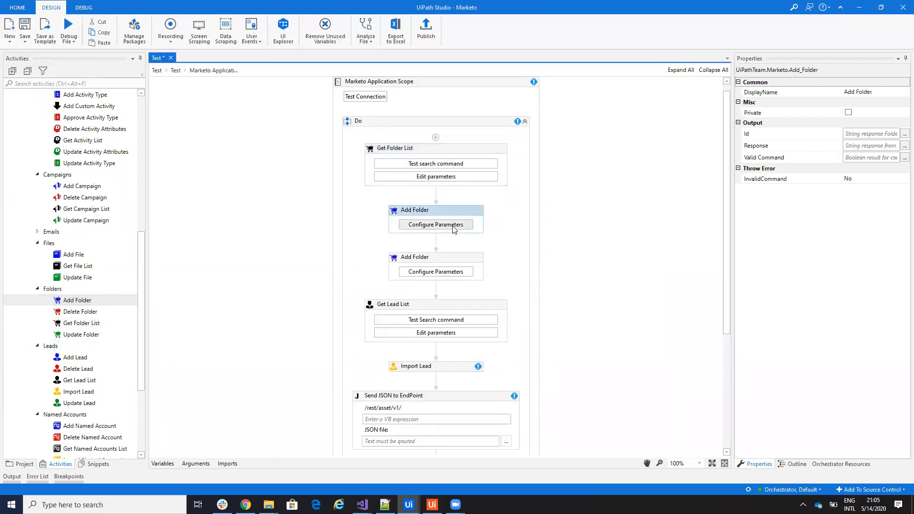
pyautogui.click(452, 227)
pyautogui.click(544, 182)
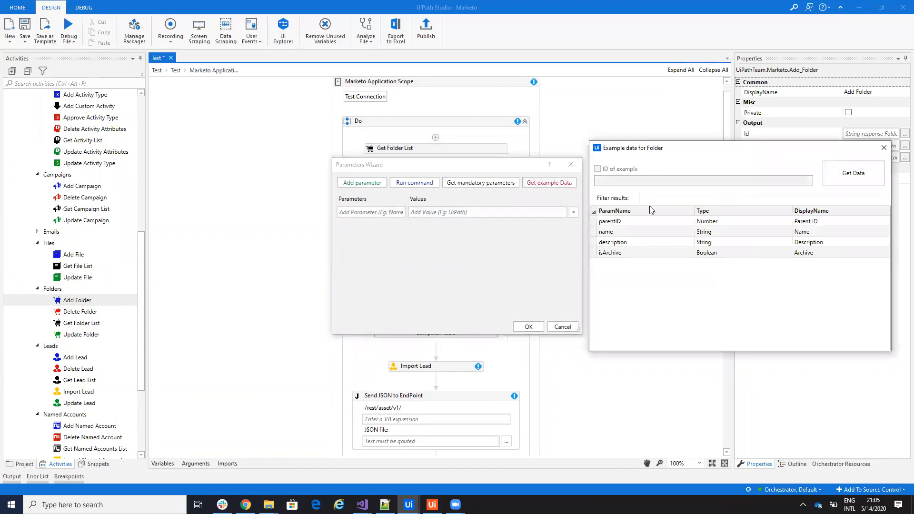
pyautogui.click(500, 189)
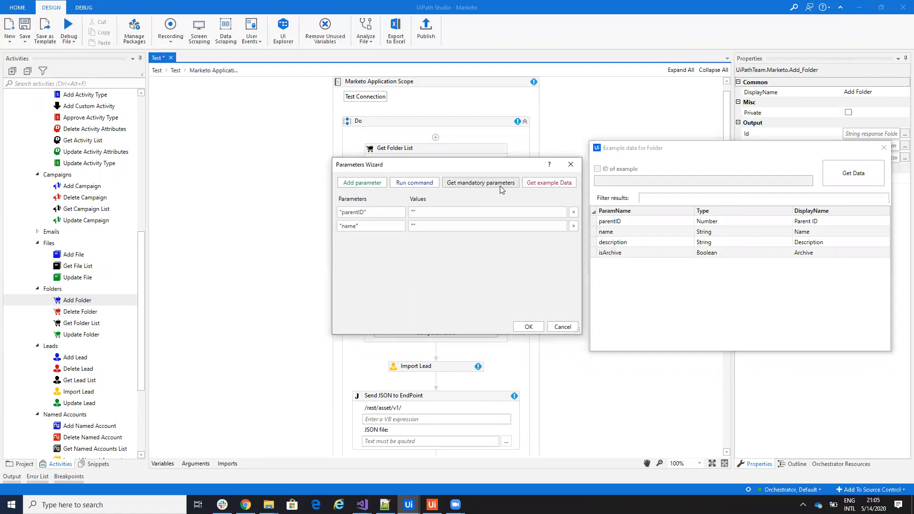
# Set parentID to 1329 and name to TESTVIDEO3, and run the Add Folder command, keeping its result
pyautogui.click(441, 215)
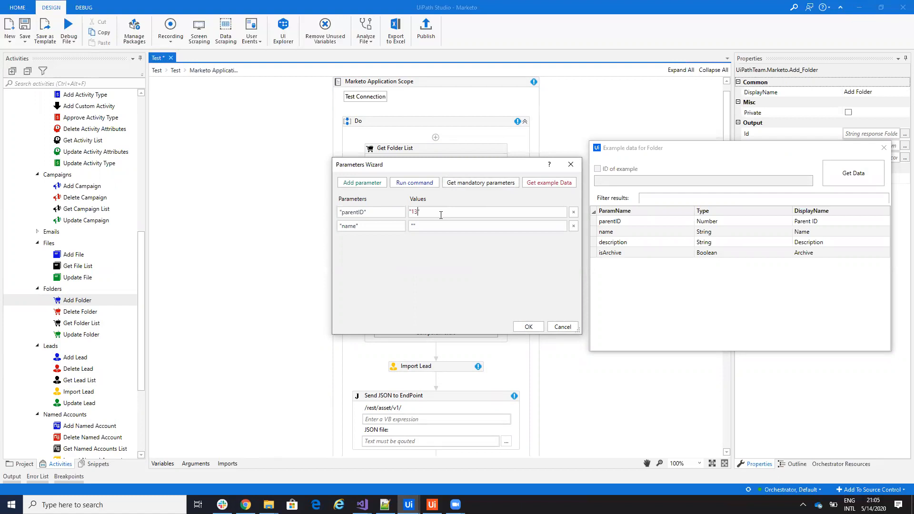
pyautogui.click(434, 227)
pyautogui.click(426, 184)
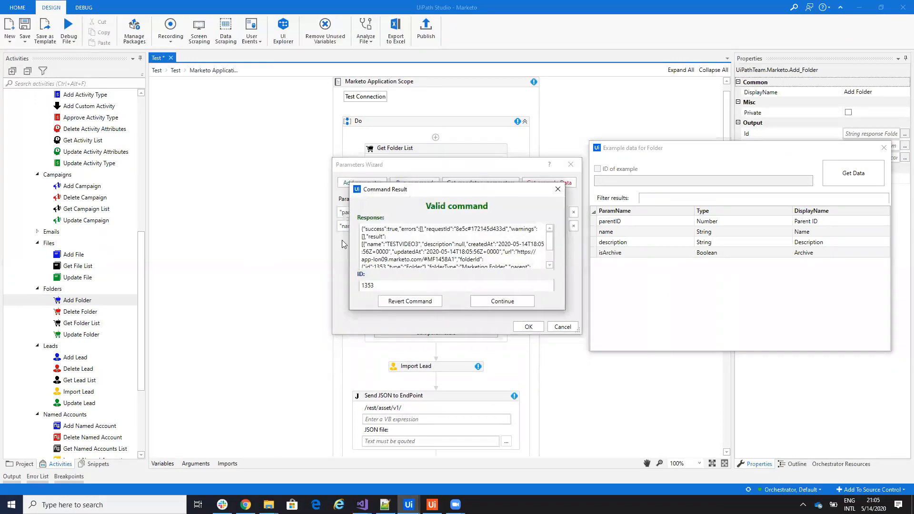
pyautogui.click(498, 301)
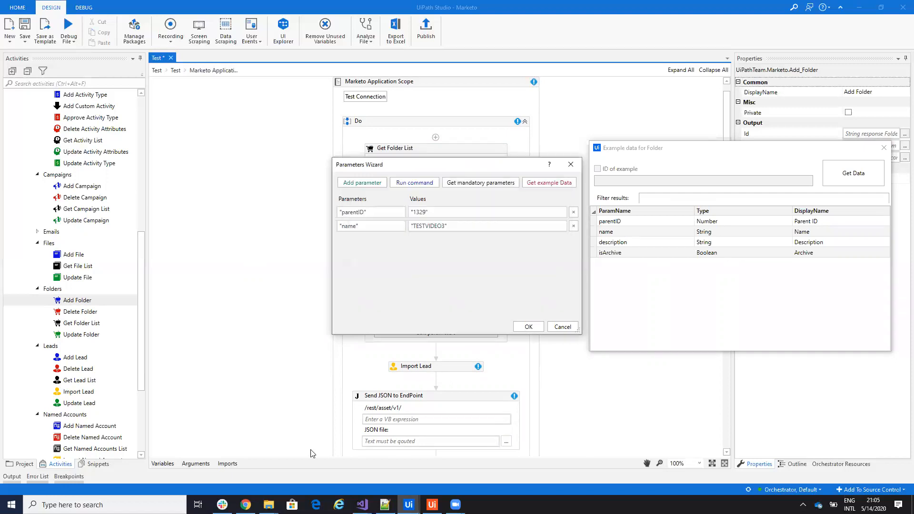
# Switch to Chrome and reload Marketo to check TESTAPI for the TESTVIDEO3 folder, and accept the Add Folder parameters back in UiPath Studio
pyautogui.click(246, 505)
pyautogui.click(400, 8)
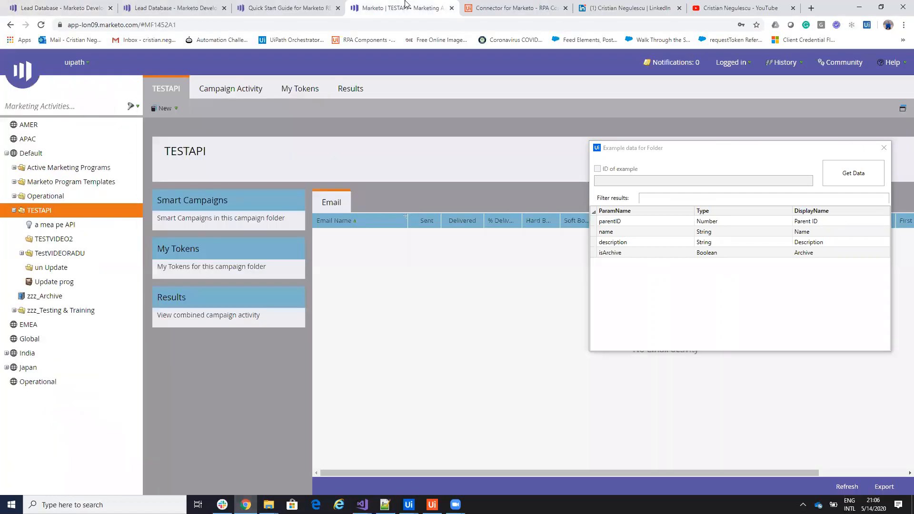
pyautogui.click(41, 24)
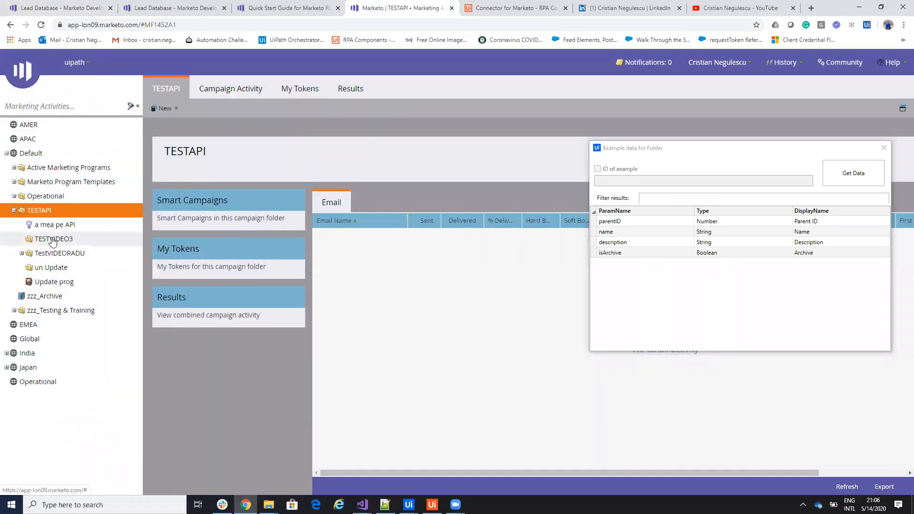
pyautogui.click(860, 7)
pyautogui.click(883, 148)
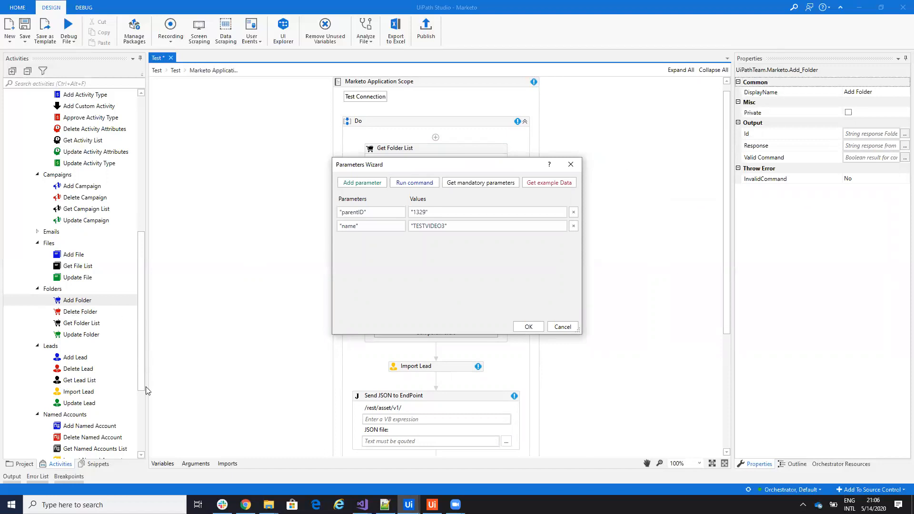
pyautogui.click(529, 328)
# Insert an Add File activity after Get Folder List and view its available parameters, closing the wizard without adding any
pyautogui.moveTo(58, 259); pyautogui.dragTo(445, 216)
pyautogui.click(444, 223)
pyautogui.click(555, 185)
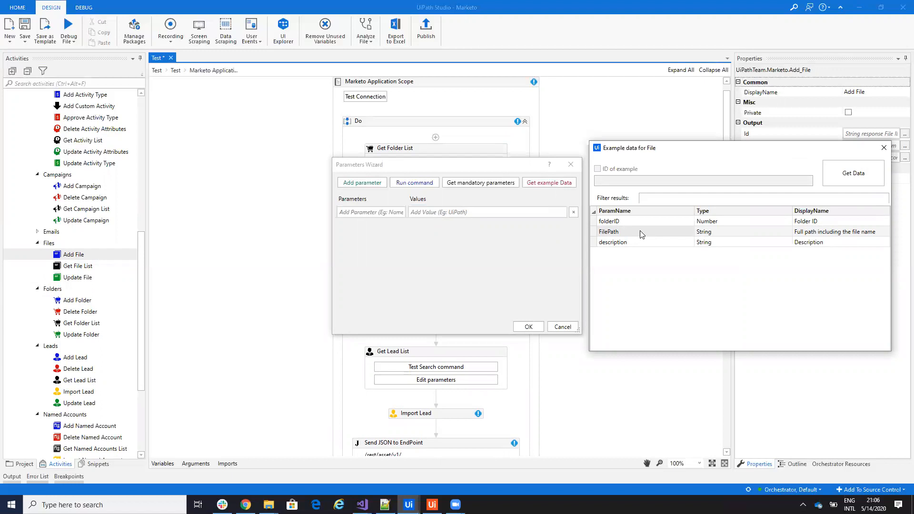
pyautogui.click(884, 149)
pyautogui.click(576, 164)
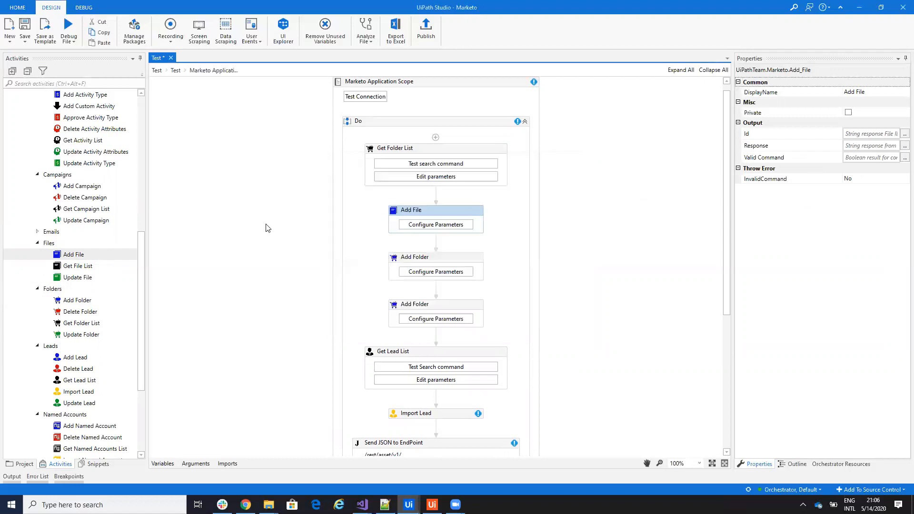
# Insert a Get Lead List activity after Get Folder List and open its search command test
pyautogui.scroll(-2, 208, 294)
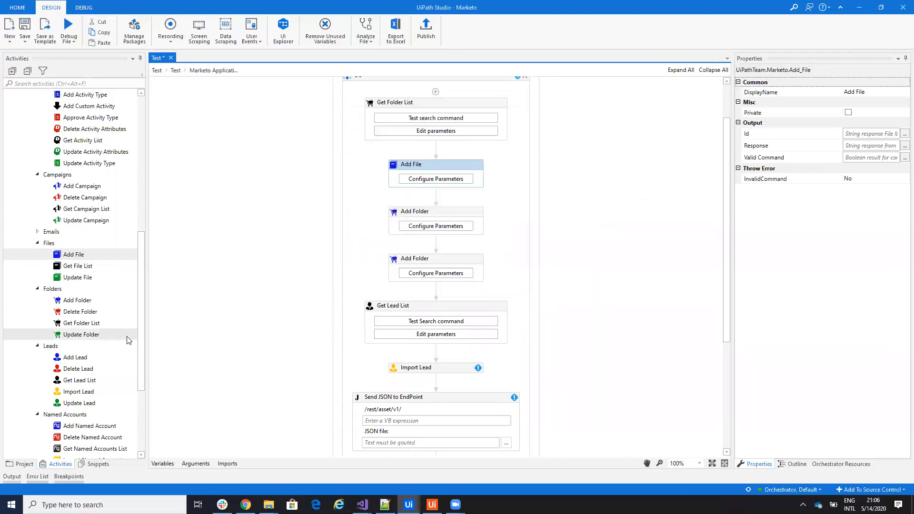
pyautogui.moveTo(142, 338); pyautogui.dragTo(144, 380)
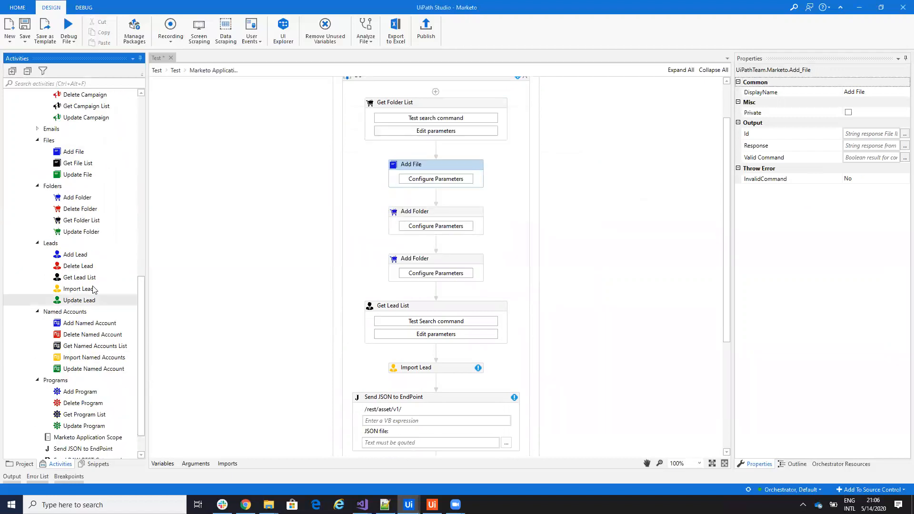
pyautogui.click(80, 278)
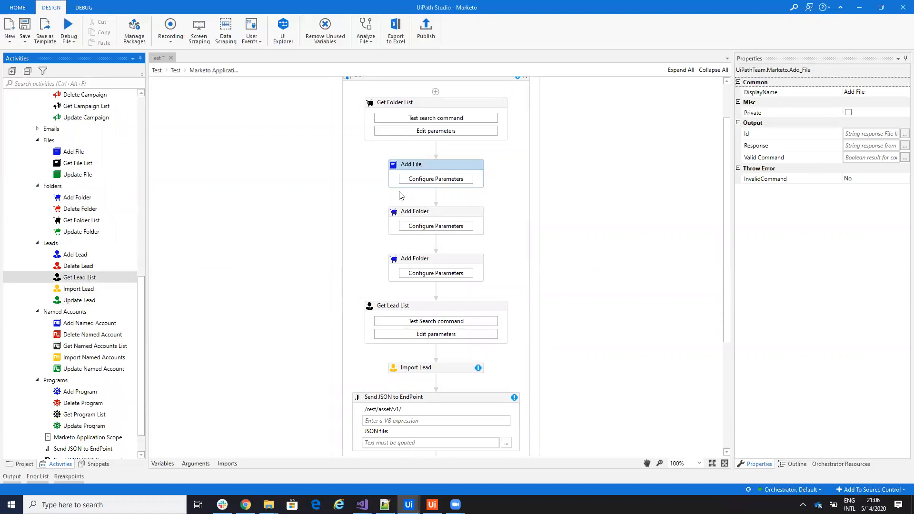
pyautogui.moveTo(82, 278); pyautogui.dragTo(442, 177)
pyautogui.click(443, 178)
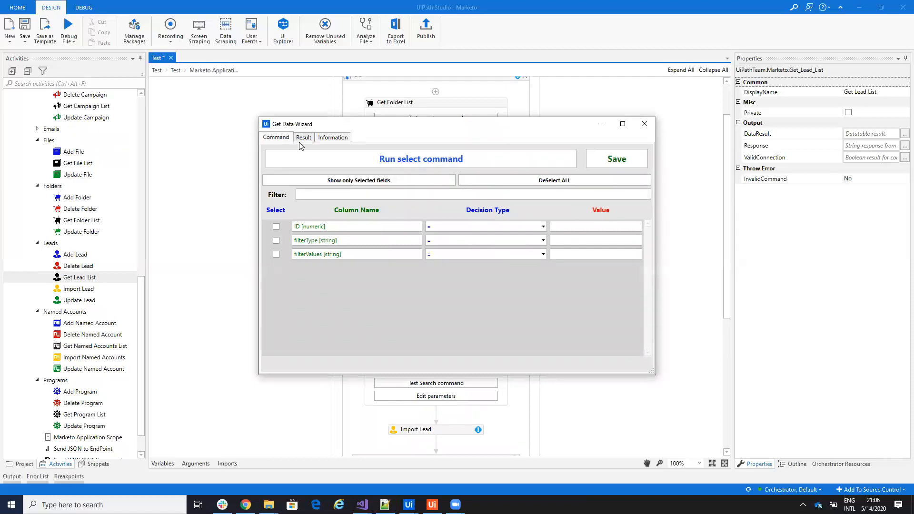
# Examine the lead object's fields, types, parameter names and searchable flags, and close the wizard
pyautogui.click(328, 141)
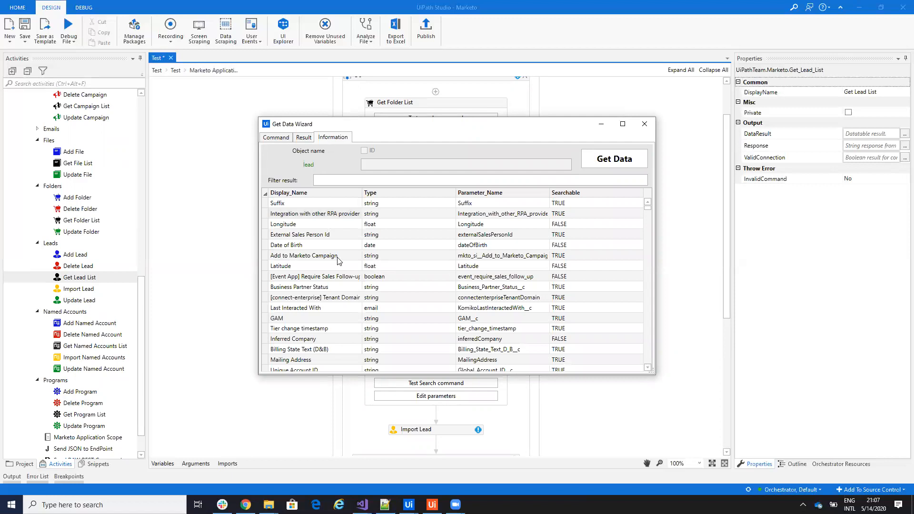
pyautogui.scroll(-2, 340, 264)
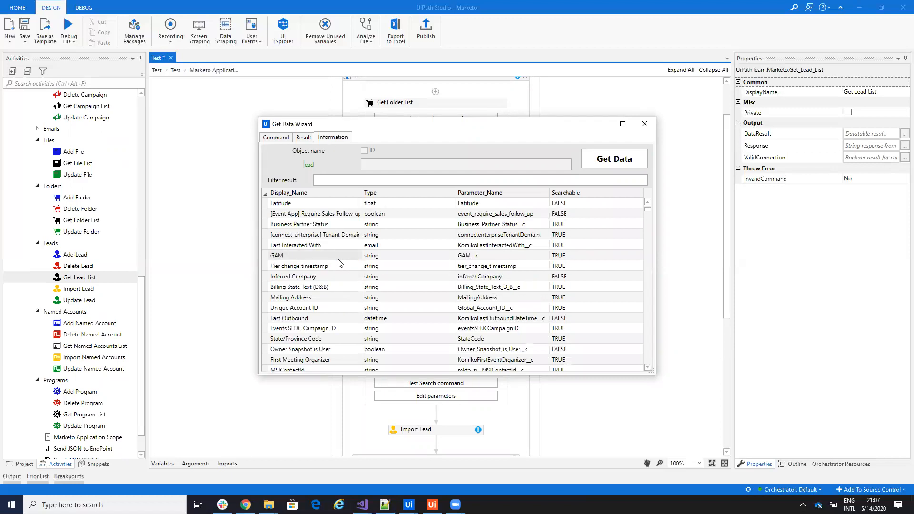
pyautogui.scroll(-3, 340, 304)
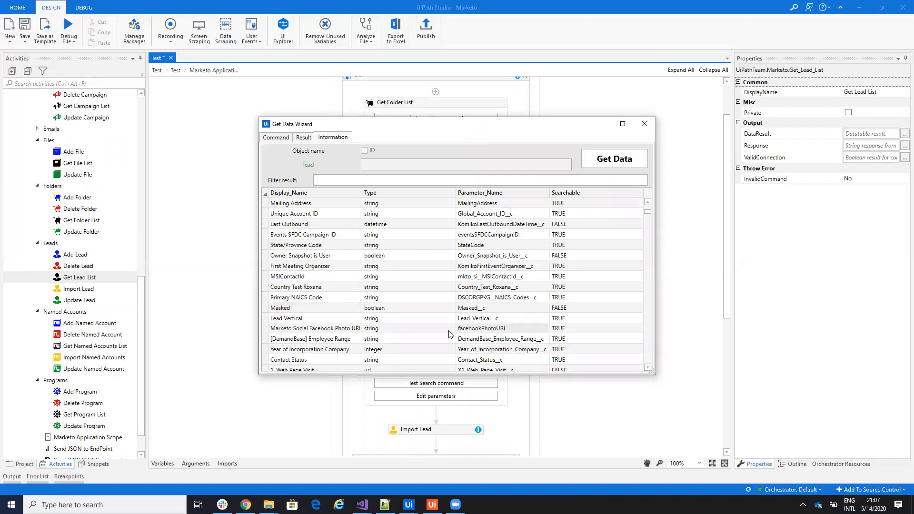
pyautogui.scroll(-4, 500, 338)
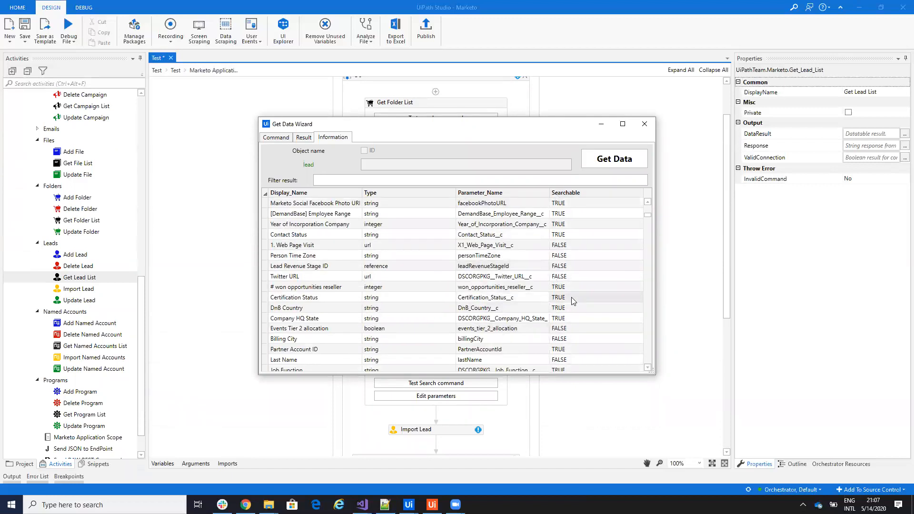
pyautogui.click(644, 123)
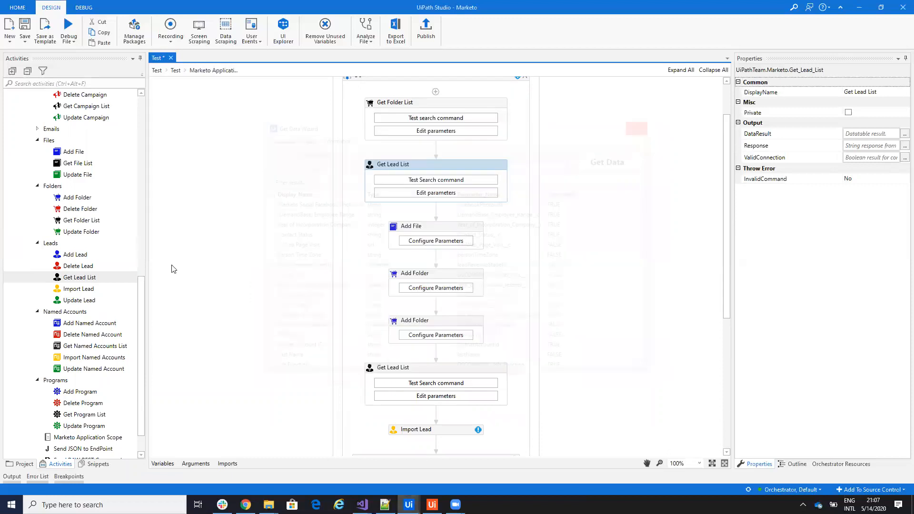
# Insert an Import Lead activity between the new Get Lead List and Add File activities
pyautogui.moveTo(79, 288); pyautogui.dragTo(418, 220)
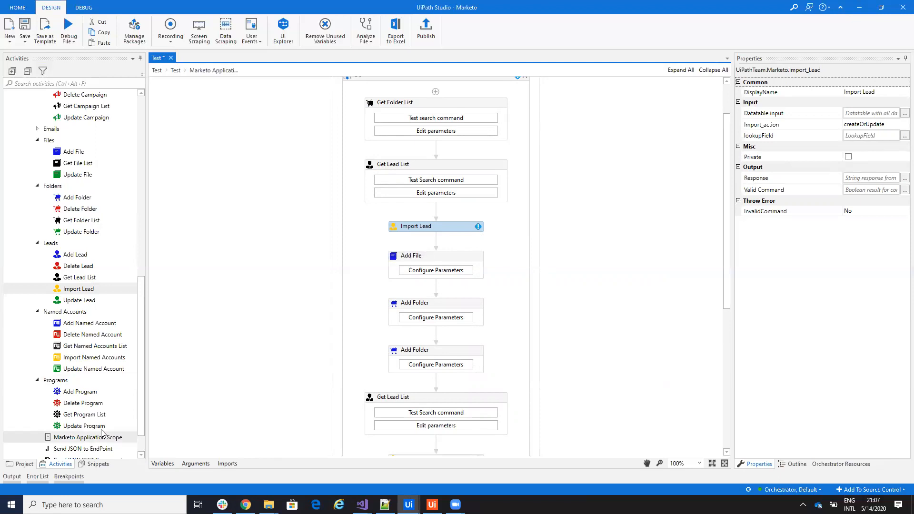
# Collapse the expanded Marketo activity groups and insert Send JSON to EndPoint, followed by Send RAW REST Command, between the two Add Folder activities
pyautogui.scroll(-1, 136, 431)
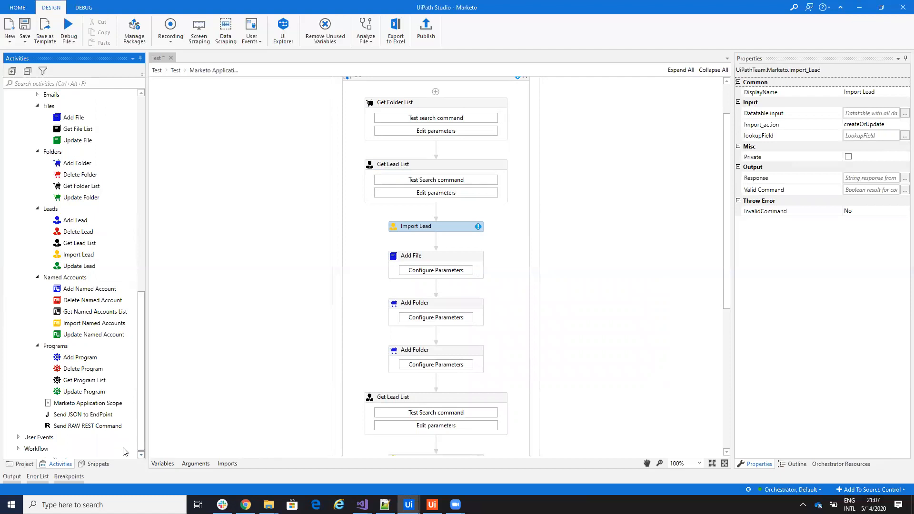
pyautogui.click(38, 346)
pyautogui.click(38, 323)
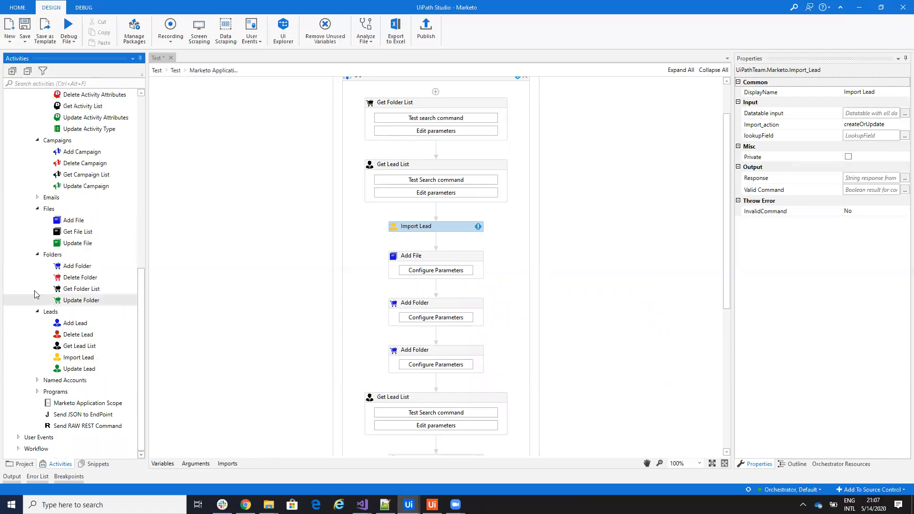
pyautogui.click(38, 312)
pyautogui.click(38, 312)
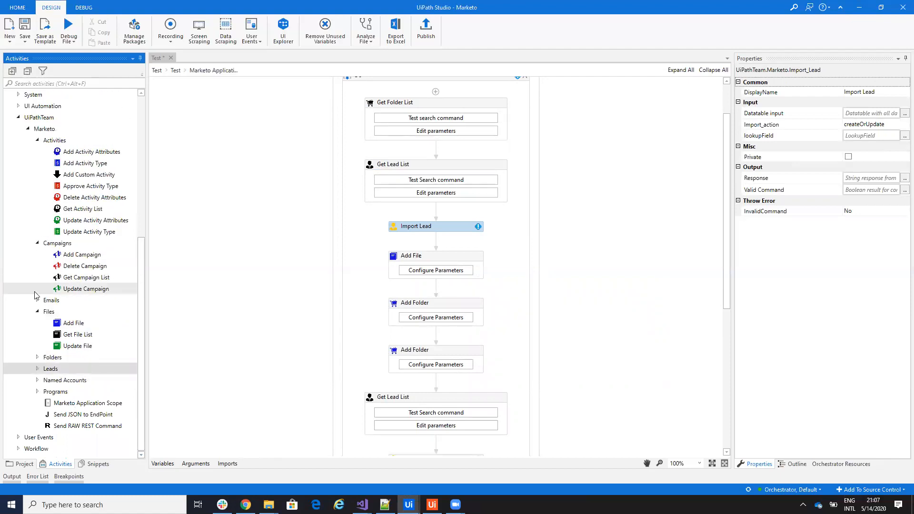
pyautogui.click(39, 312)
pyautogui.click(38, 278)
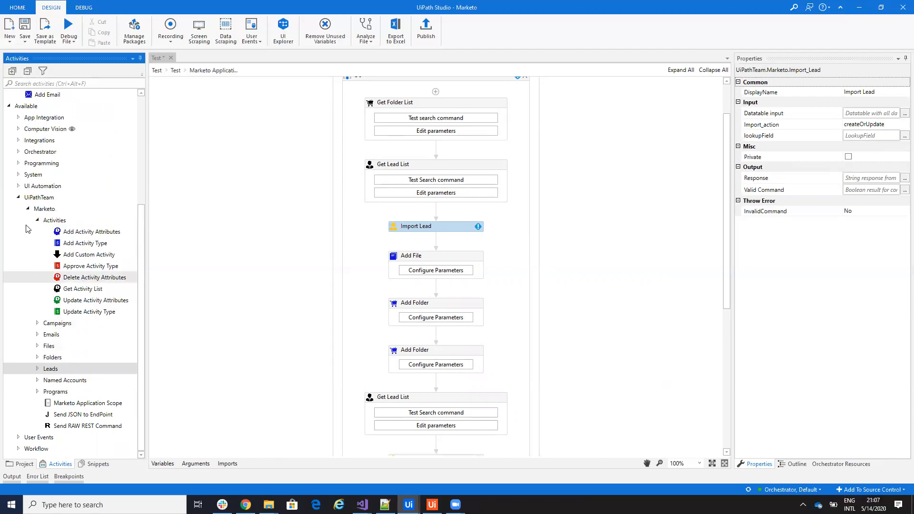
pyautogui.click(37, 222)
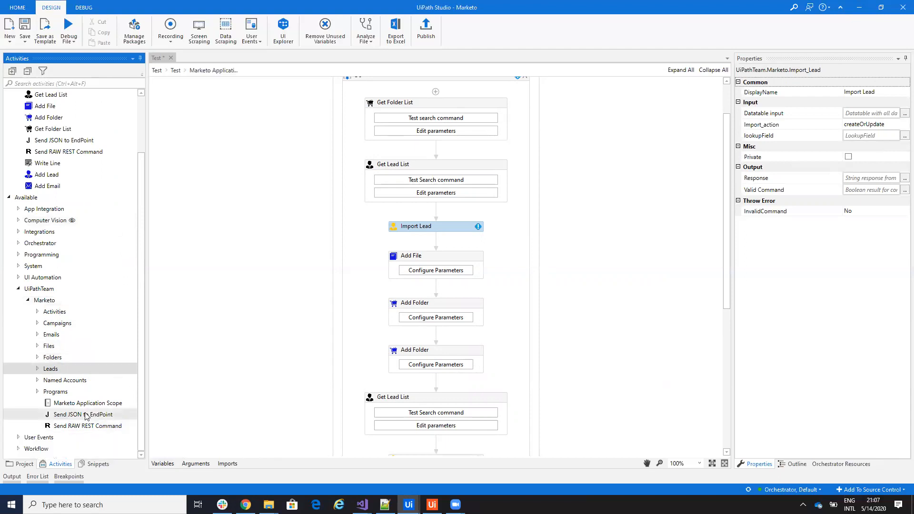
pyautogui.moveTo(83, 414); pyautogui.dragTo(386, 414)
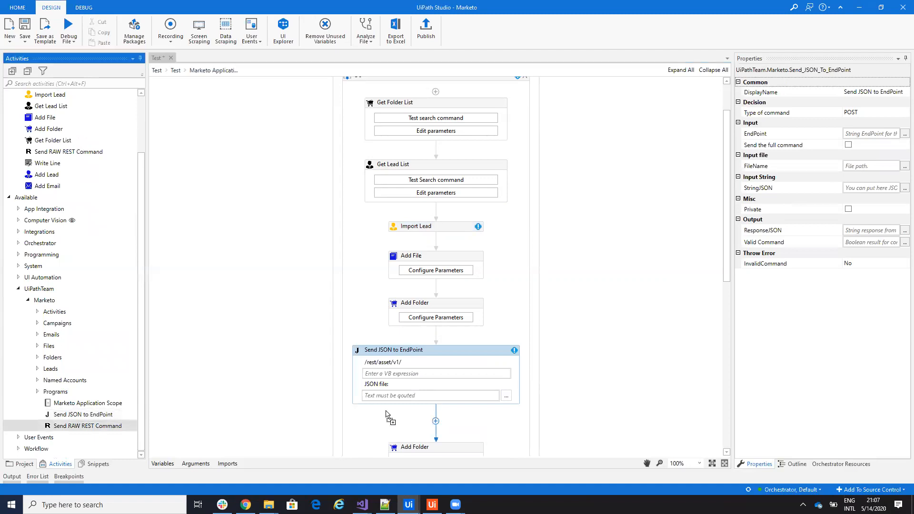
# View the available command types in the Send JSON to EndPoint activity's properties, keeping POST selected
pyautogui.click(466, 347)
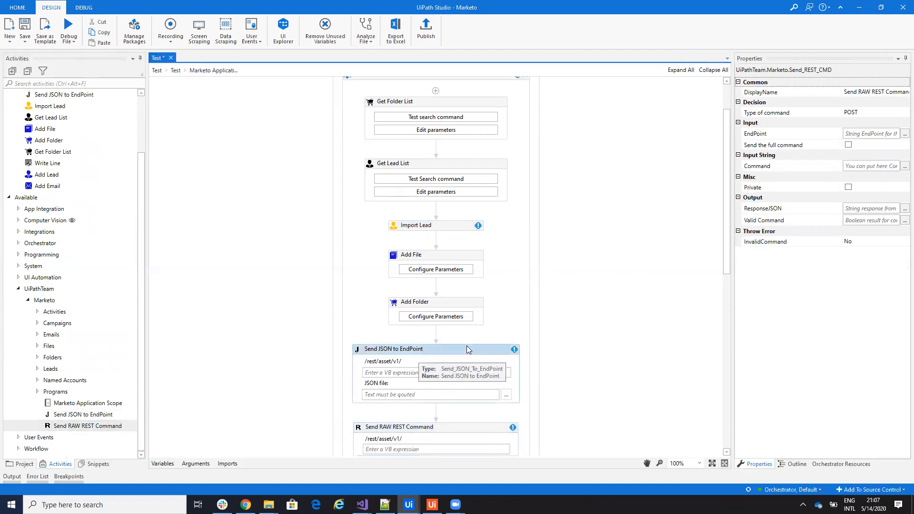
pyautogui.scroll(-1, 465, 376)
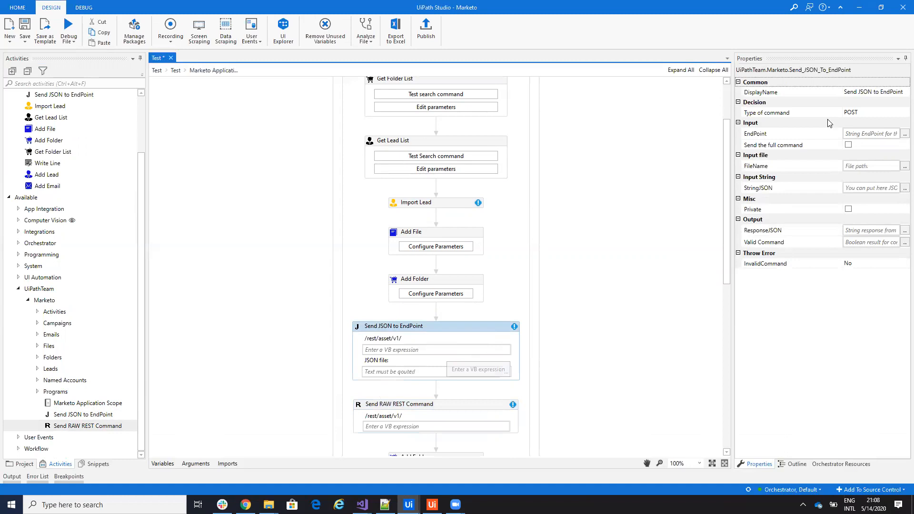
pyautogui.click(882, 113)
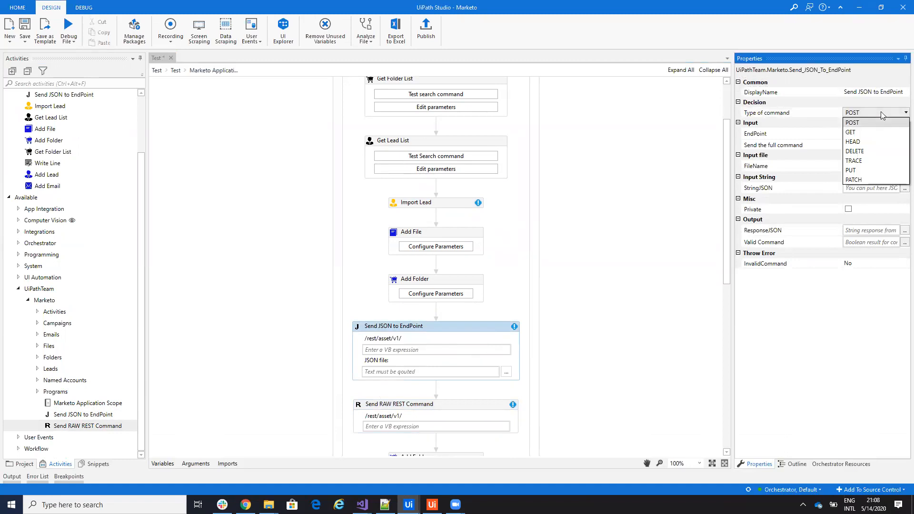
pyautogui.click(856, 122)
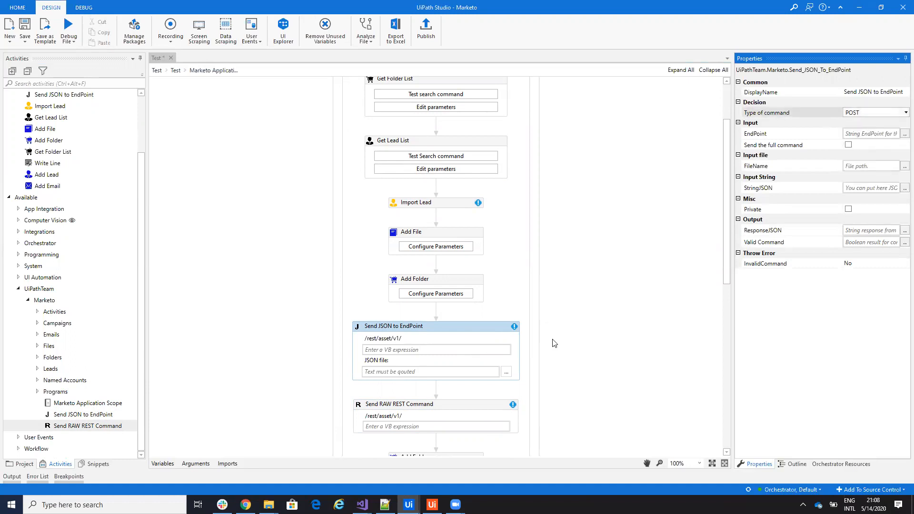
# Select the Send RAW REST Command activity and review its properties
pyautogui.scroll(-1, 567, 354)
pyautogui.scroll(-1, 533, 385)
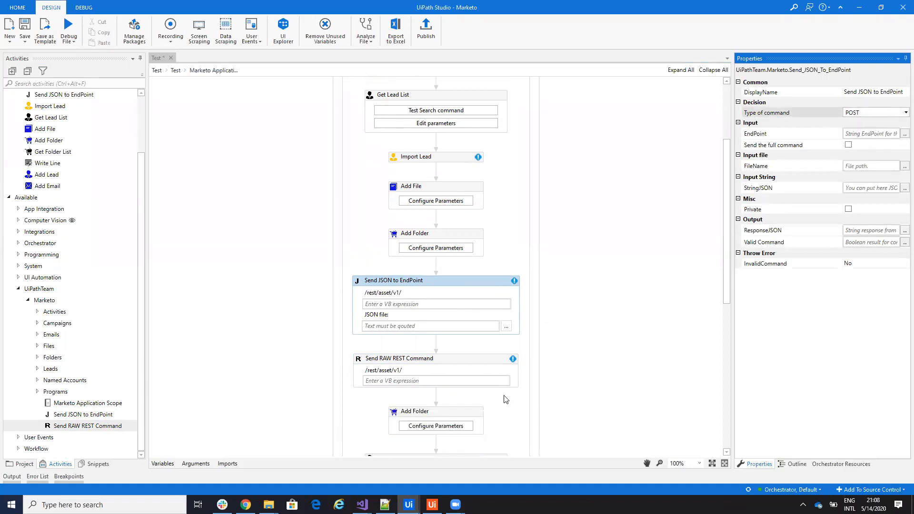
pyautogui.click(438, 367)
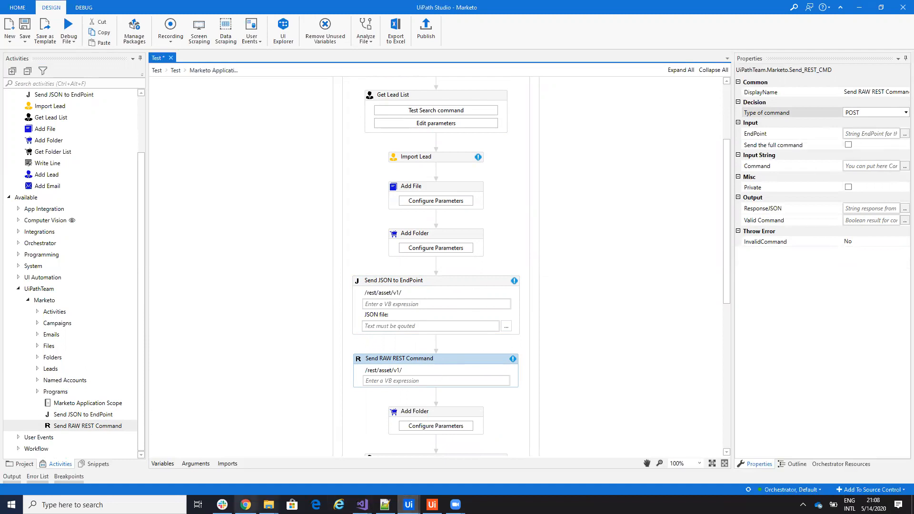
# Switch to Chrome and examine the Lead Database objects and REST API topics in the Marketo developer documentation
pyautogui.click(246, 505)
pyautogui.click(72, 8)
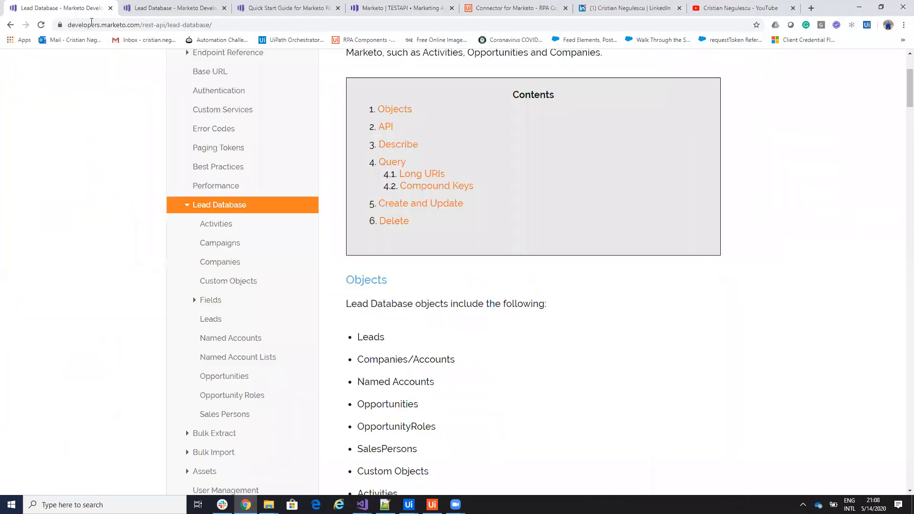
pyautogui.scroll(2, 262, 257)
pyautogui.scroll(-3, 261, 256)
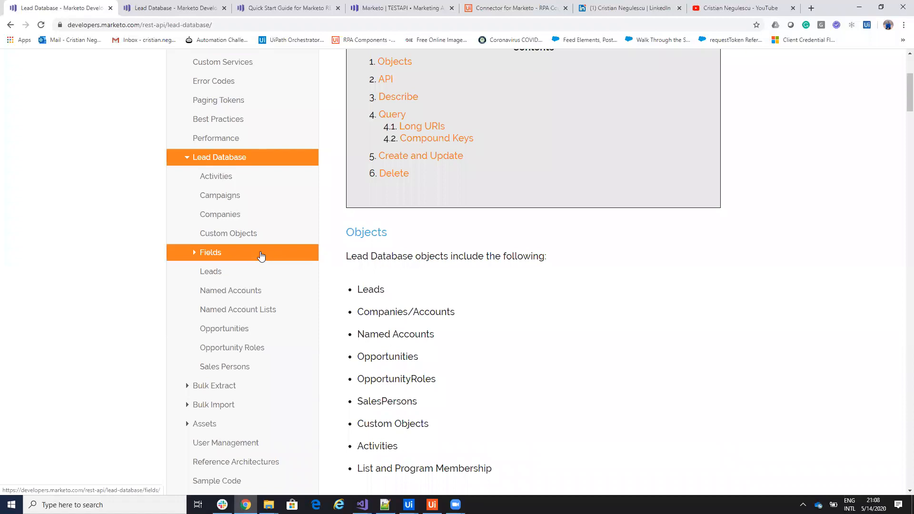
pyautogui.scroll(-3, 261, 256)
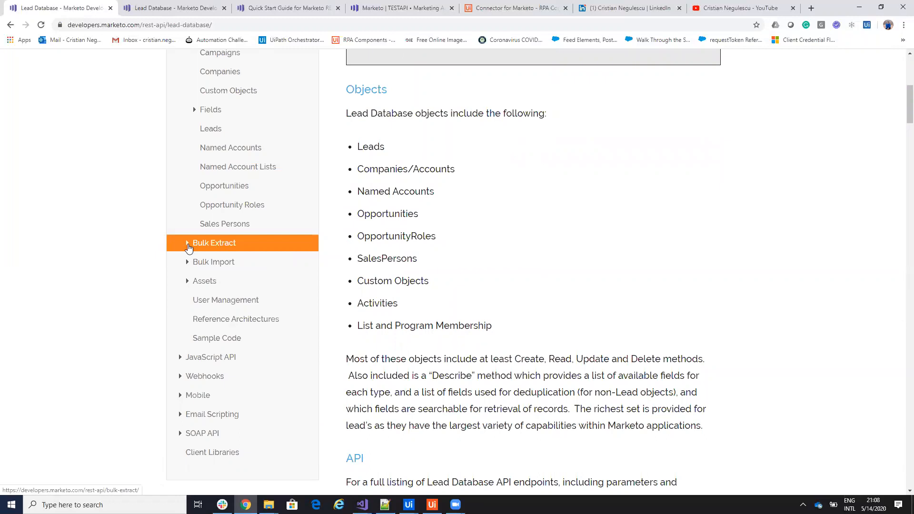
# View the Bulk Extract and Bulk Import pages of the Marketo REST API documentation
pyautogui.click(209, 249)
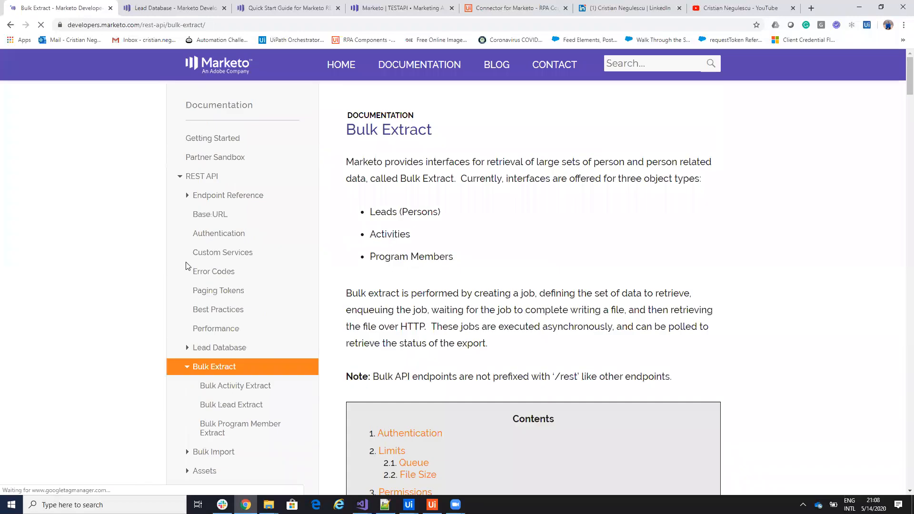
pyautogui.scroll(-2, 252, 365)
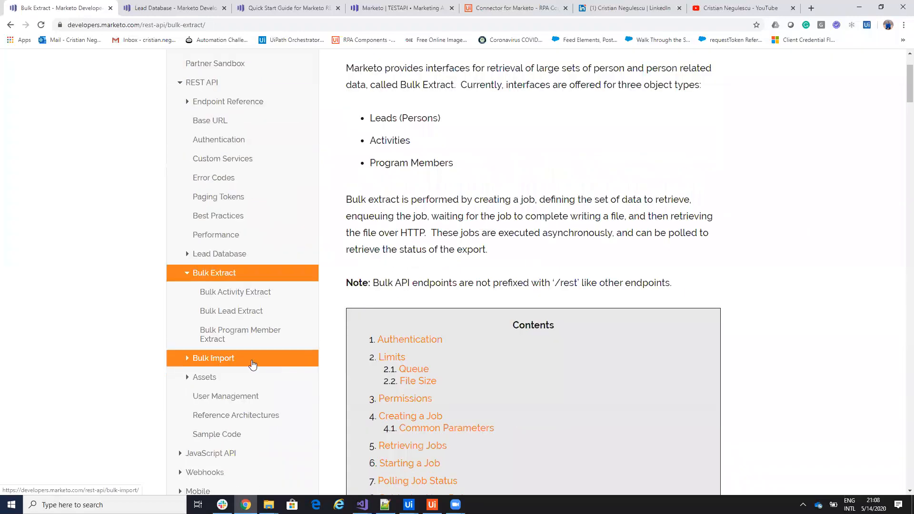
pyautogui.click(196, 358)
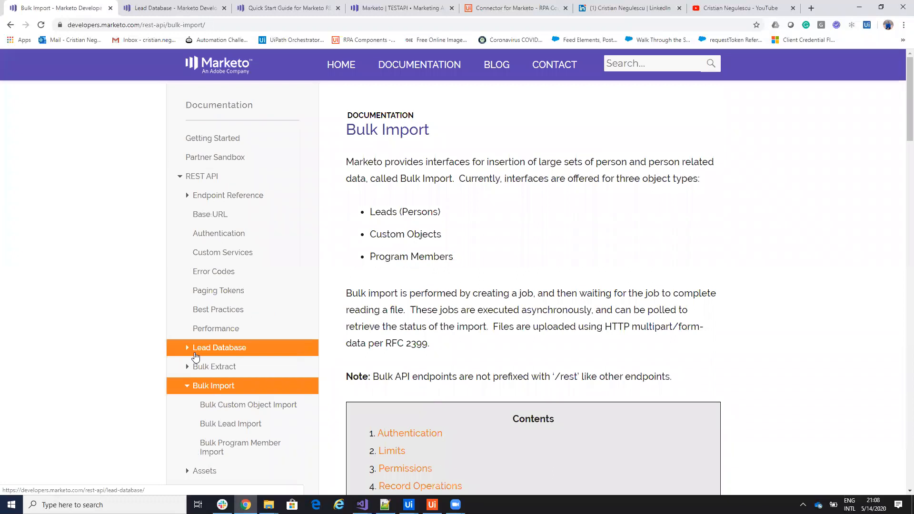
pyautogui.scroll(-2, 265, 395)
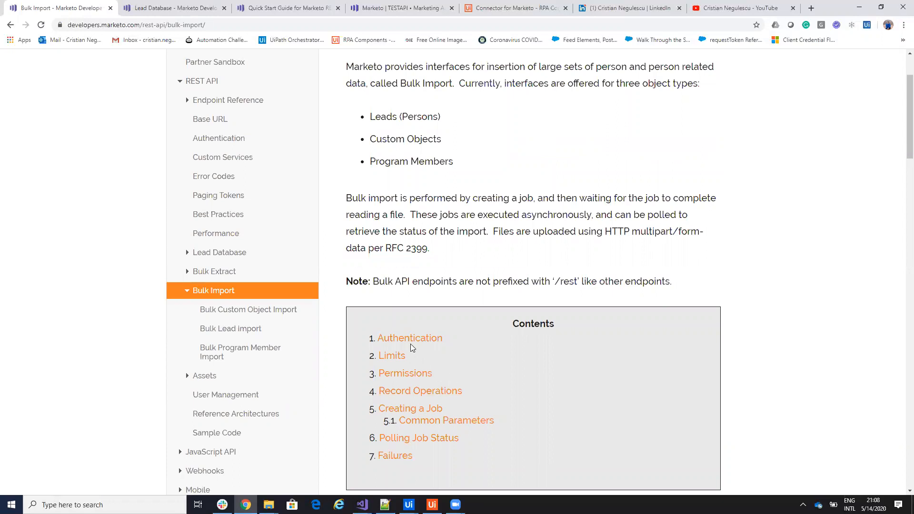
# View the Connector for Marketo page on UiPath Connect, and the producer's LinkedIn profile and YouTube playlists
pyautogui.click(516, 5)
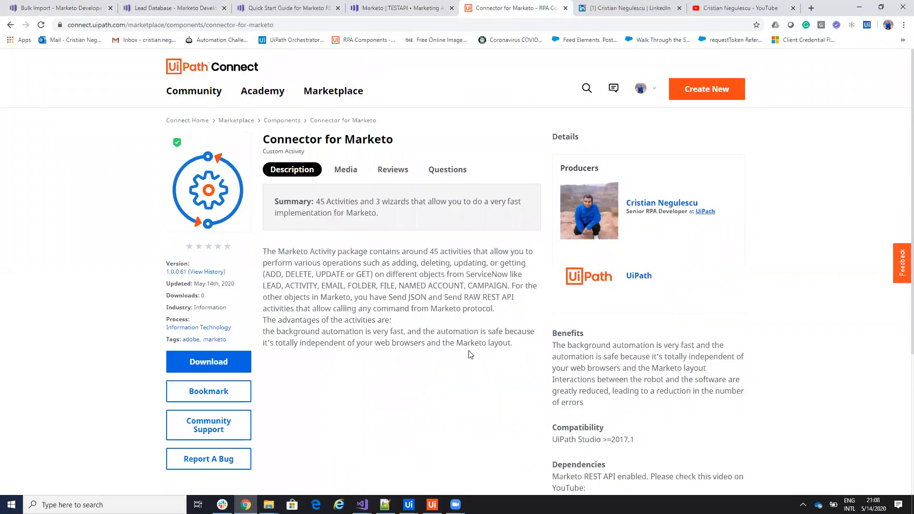
pyautogui.click(628, 8)
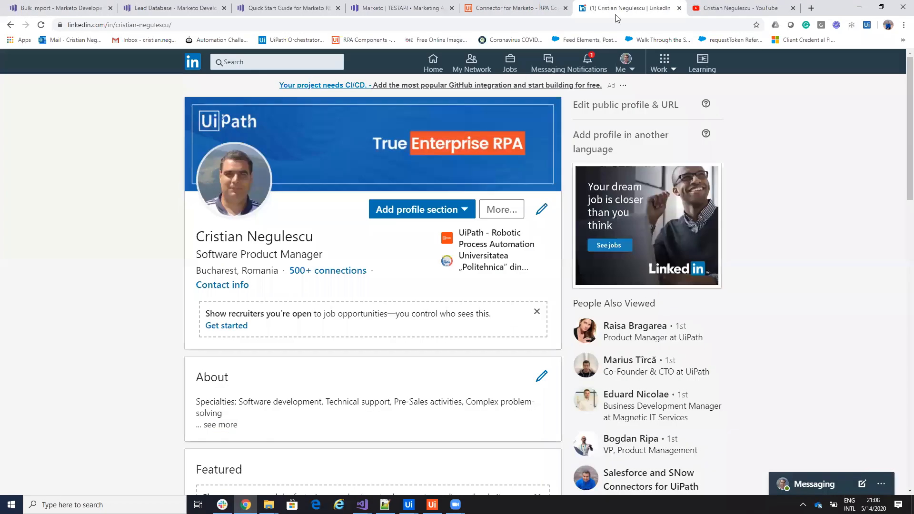
pyautogui.click(720, 7)
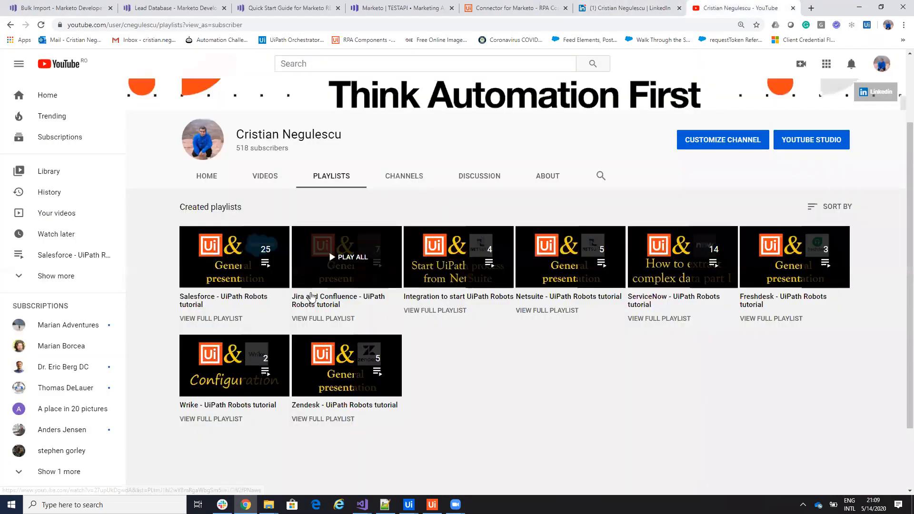